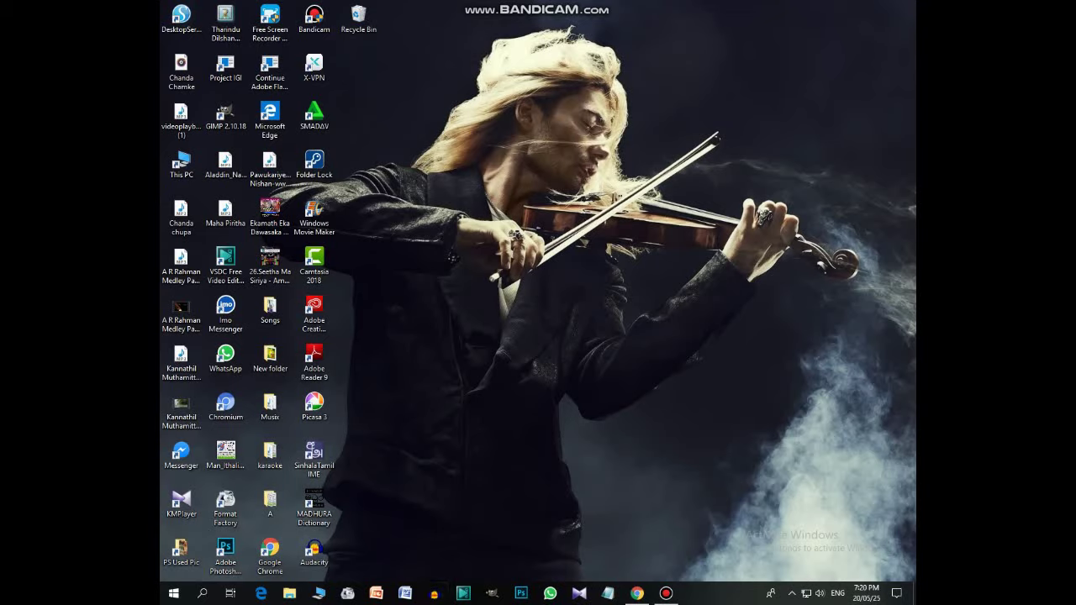
pyautogui.press('Return')
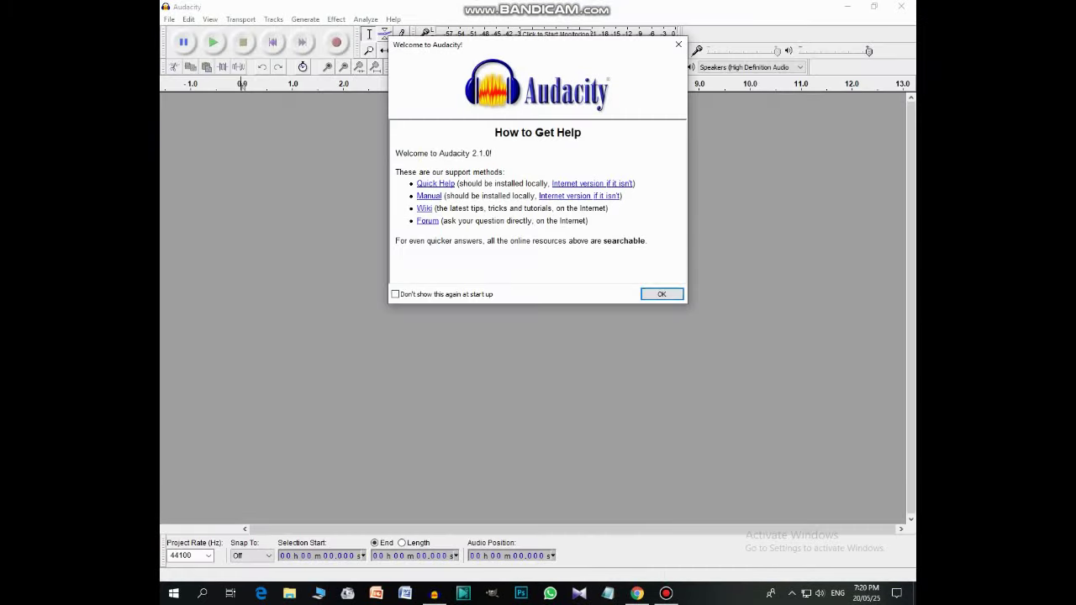
pyautogui.press('Return')
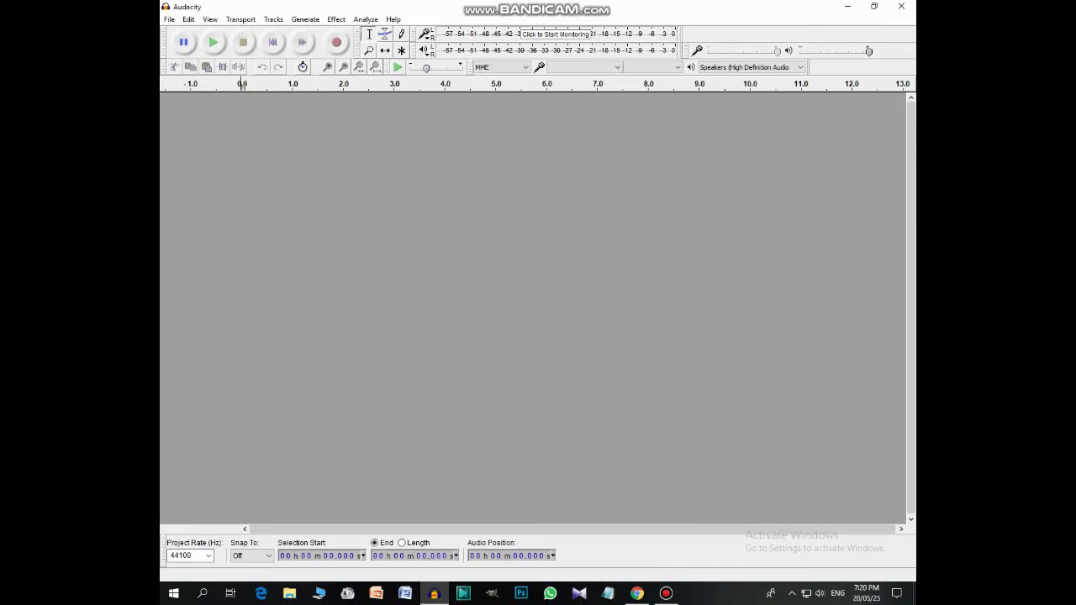
pyautogui.click(169, 19)
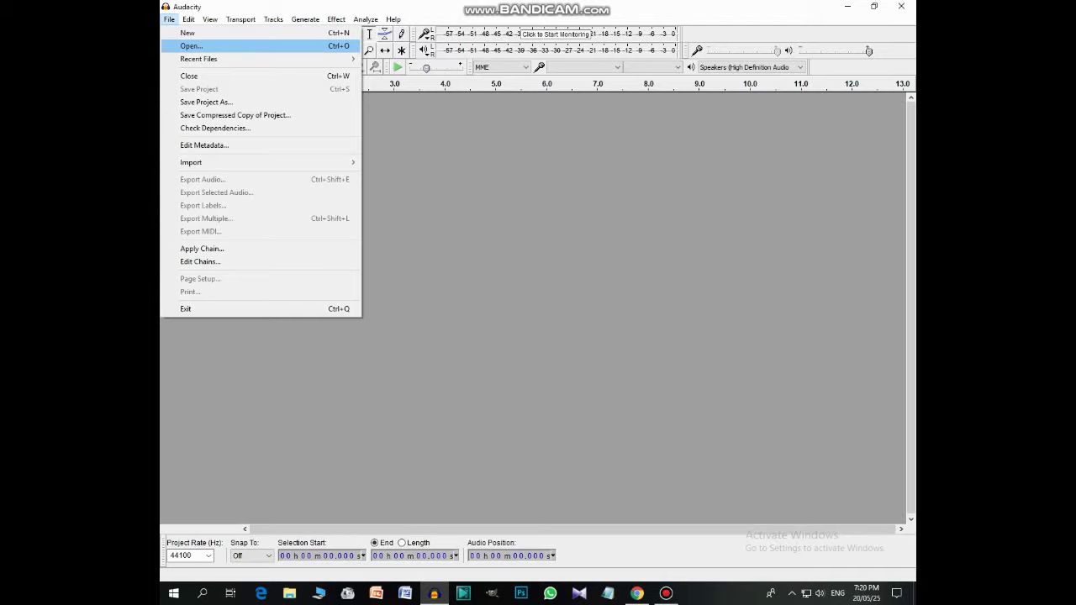
pyautogui.click(190, 46)
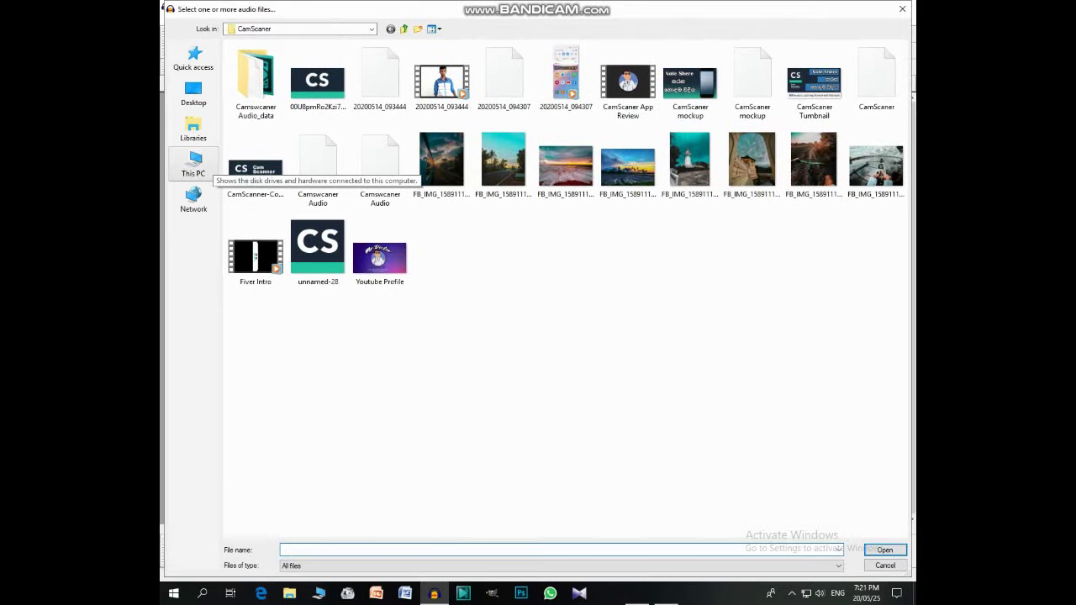
pyautogui.click(193, 164)
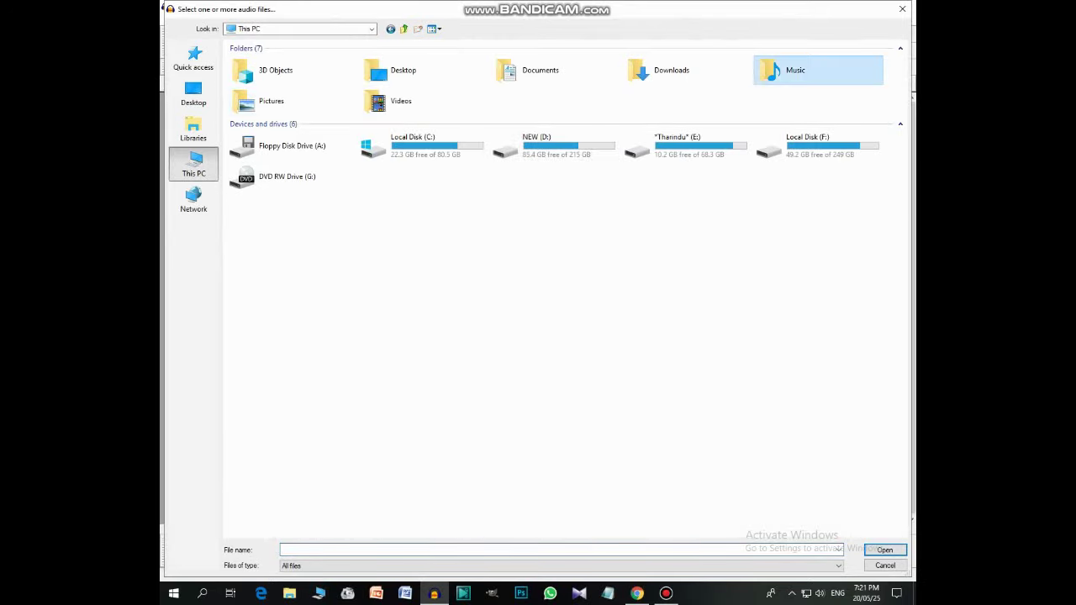
pyautogui.doubleClick(796, 70)
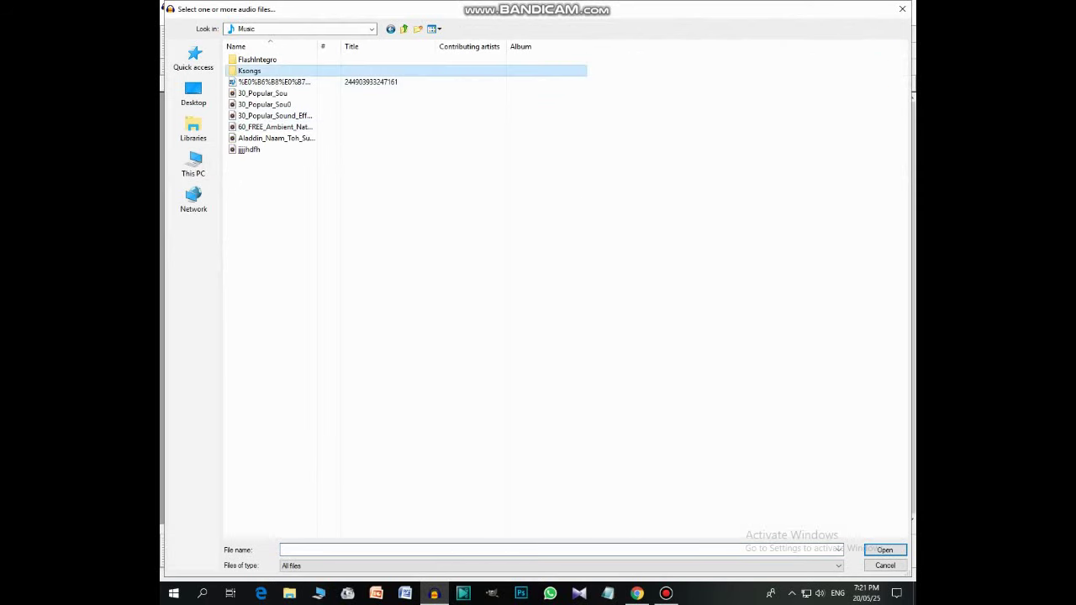
pyautogui.doubleClick(294, 71)
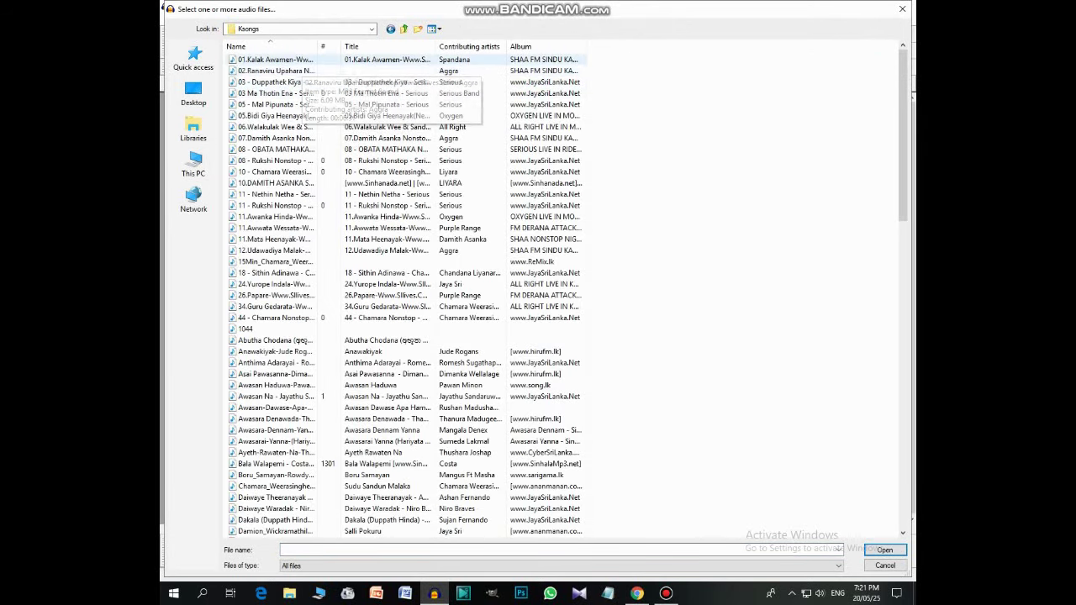
pyautogui.click(294, 59)
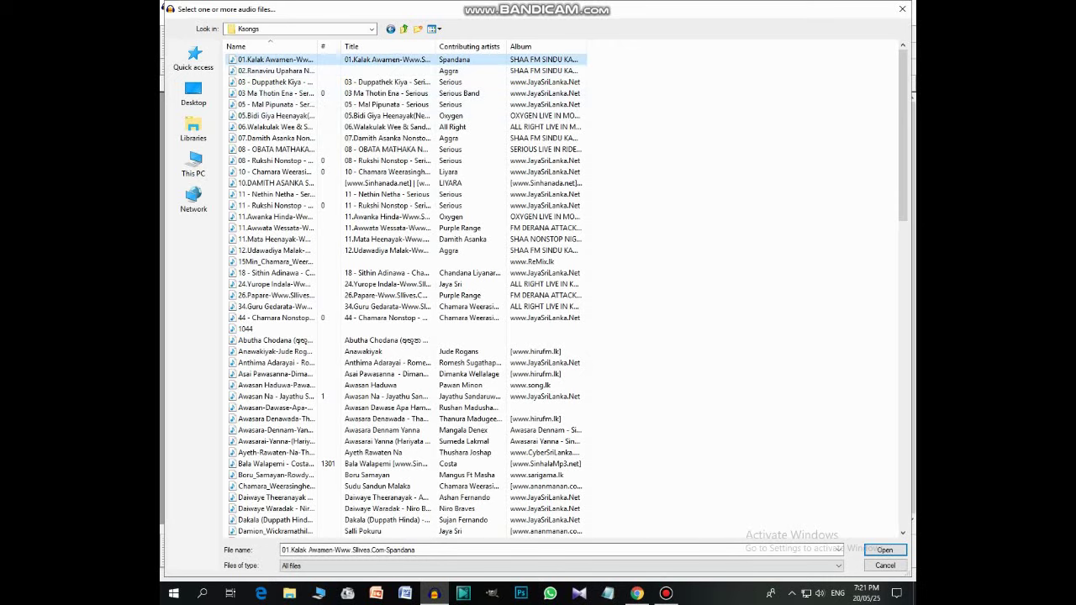
pyautogui.click(883, 550)
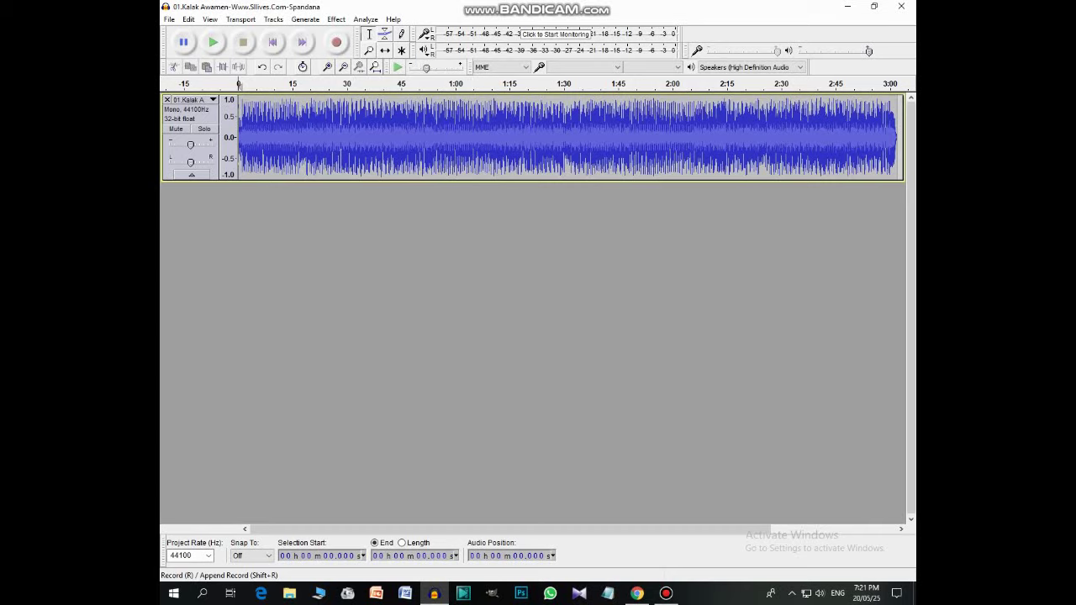
# - Play the song while lowering the track's gain slightly, and stop playback
pyautogui.click(214, 42)
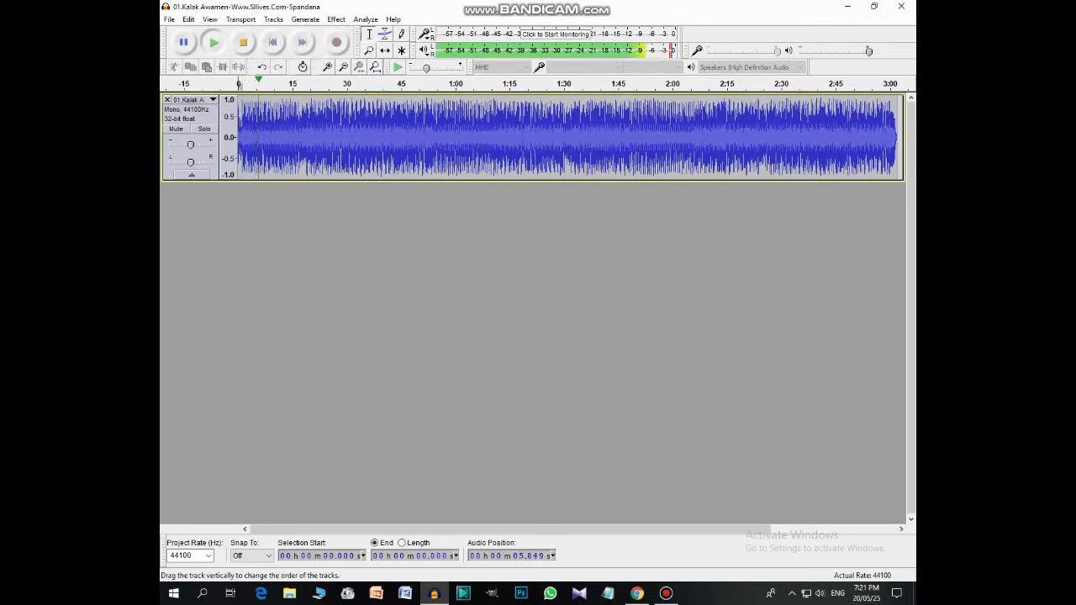
pyautogui.moveTo(190, 145); pyautogui.dragTo(190, 145)
pyautogui.moveTo(190, 145); pyautogui.dragTo(181, 144)
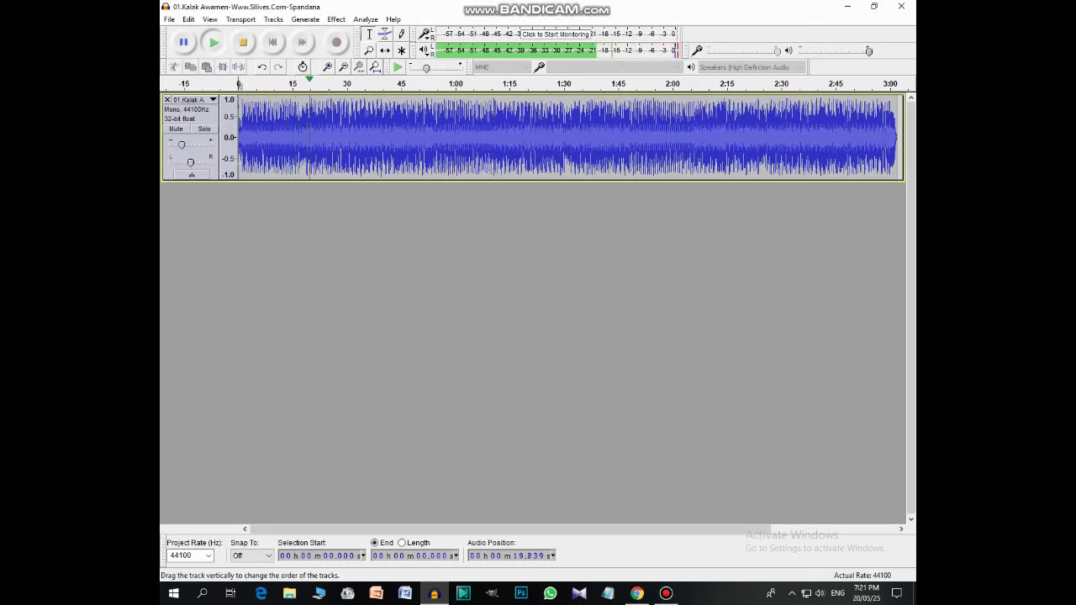
pyautogui.moveTo(191, 163)
pyautogui.mouseDown()
pyautogui.moveTo(204, 163)
pyautogui.moveTo(169, 163)
pyautogui.moveTo(206, 161)
pyautogui.moveTo(190, 160)
pyautogui.moveTo(187, 145)
pyautogui.mouseUp()
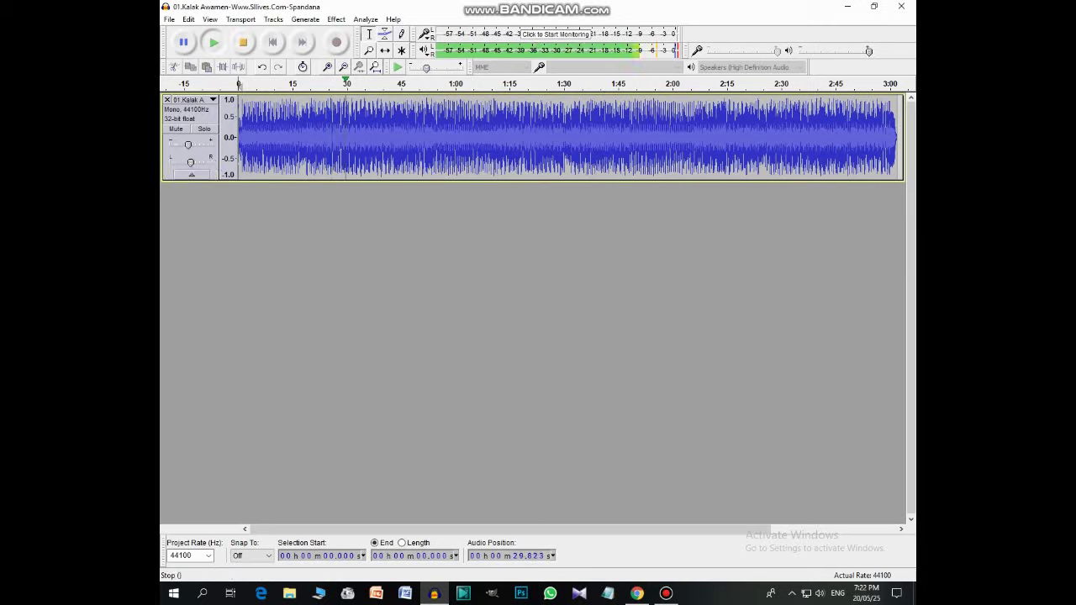
pyautogui.click(242, 42)
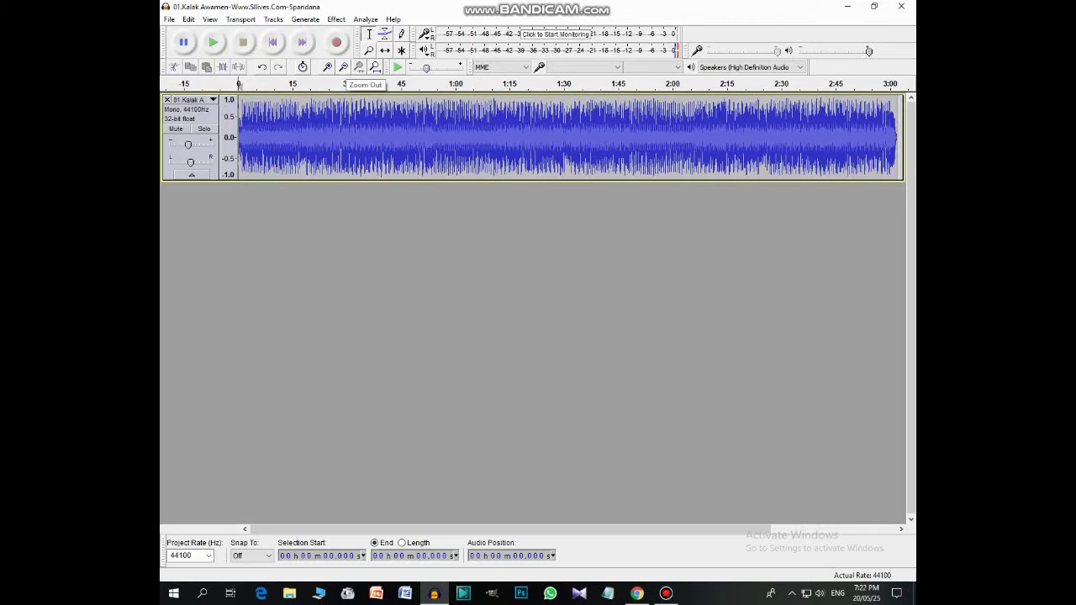
# - Cut the first 0.724 s of the track to the clipboard and undo the cut
pyautogui.click(342, 66)
pyautogui.click(342, 66)
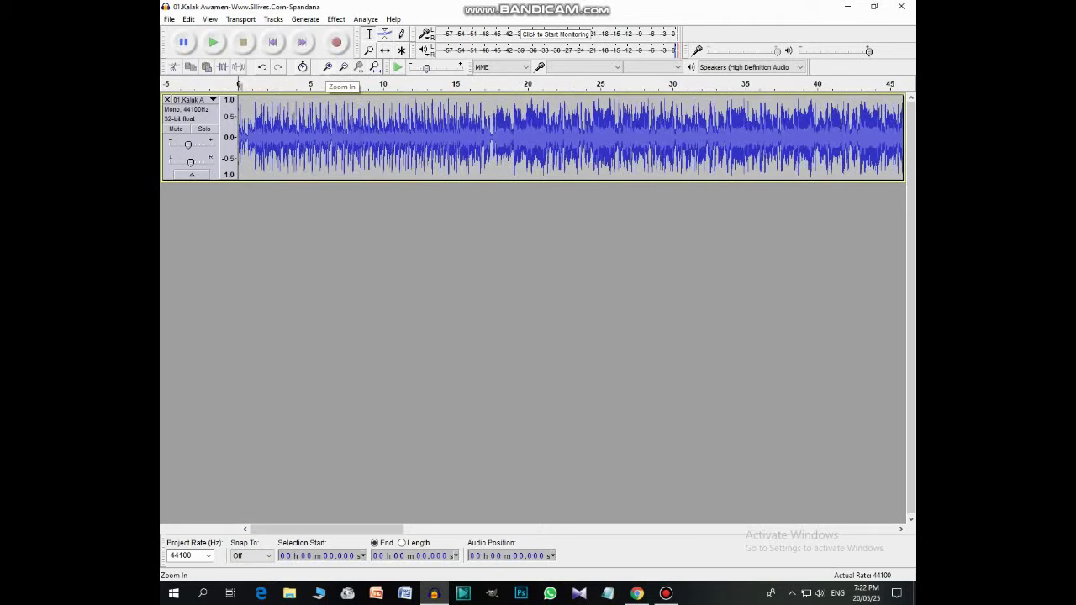
pyautogui.click(342, 67)
pyautogui.click(342, 66)
pyautogui.click(342, 66)
pyautogui.click(359, 66)
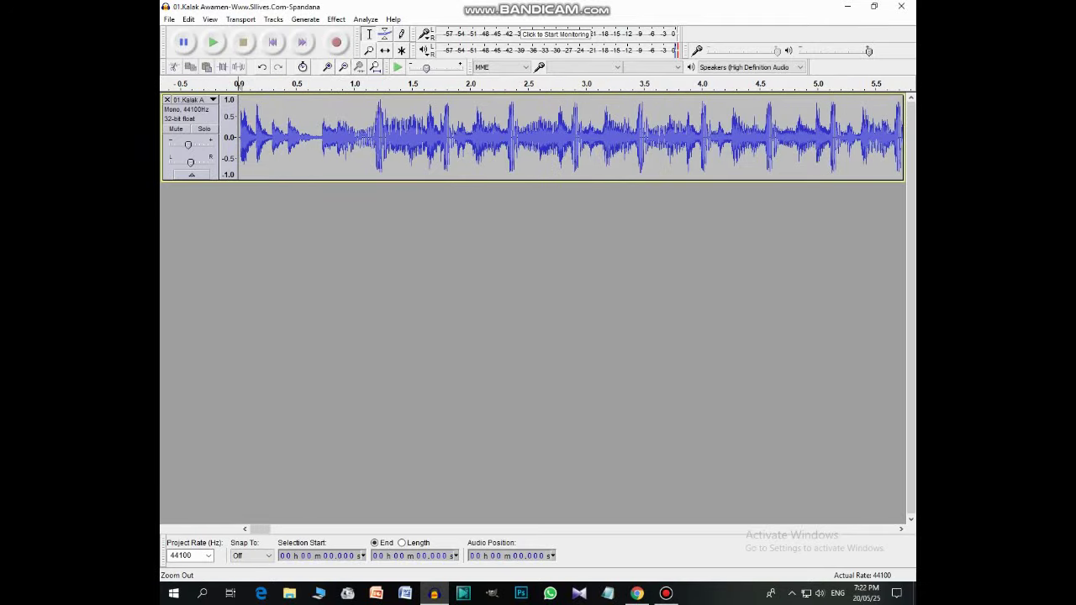
pyautogui.click(343, 67)
pyautogui.click(327, 67)
pyautogui.moveTo(321, 139); pyautogui.dragTo(239, 138)
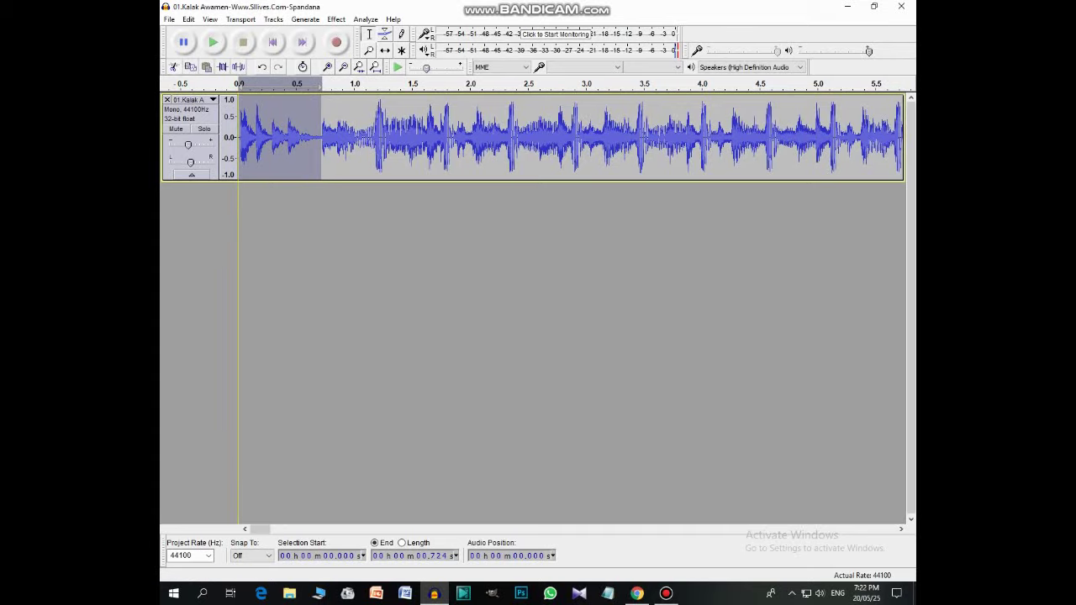
pyautogui.click(174, 68)
pyautogui.hotkey('ctrl', 'z')
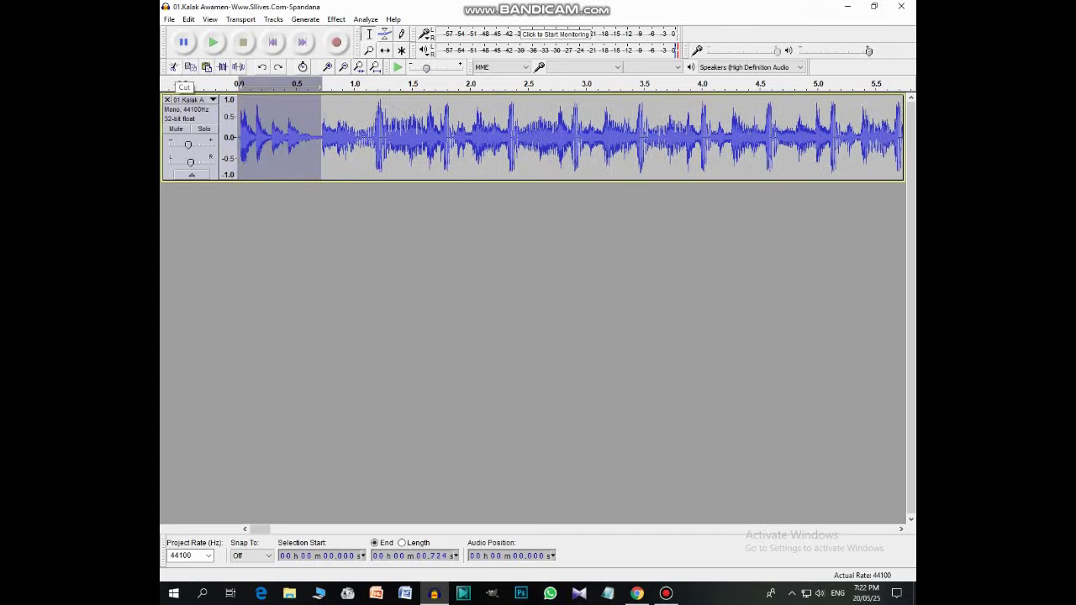
pyautogui.click(174, 67)
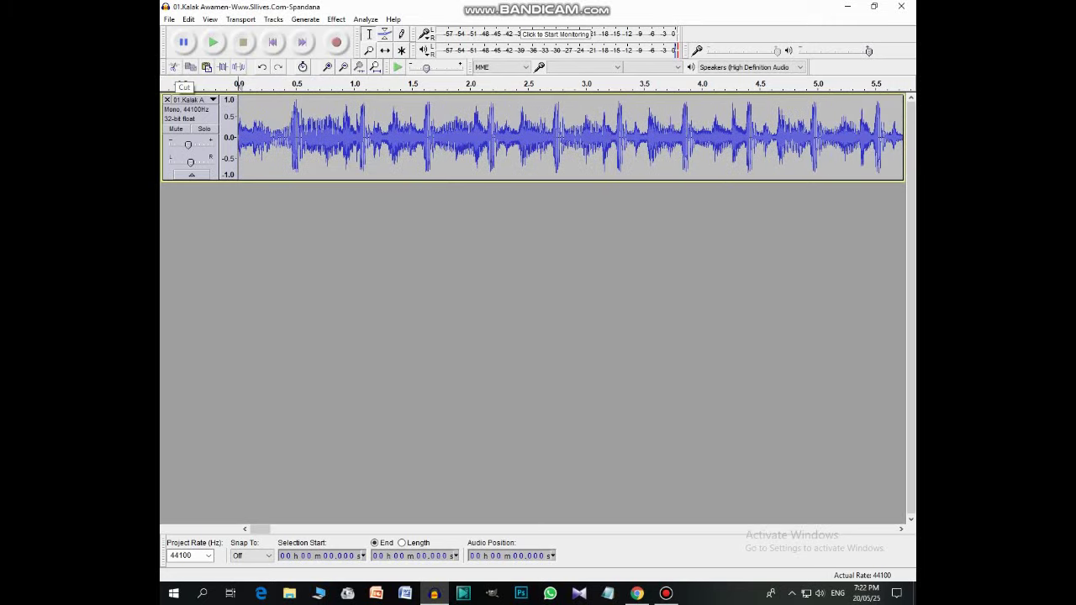
pyautogui.hotkey('ctrl', 'z')
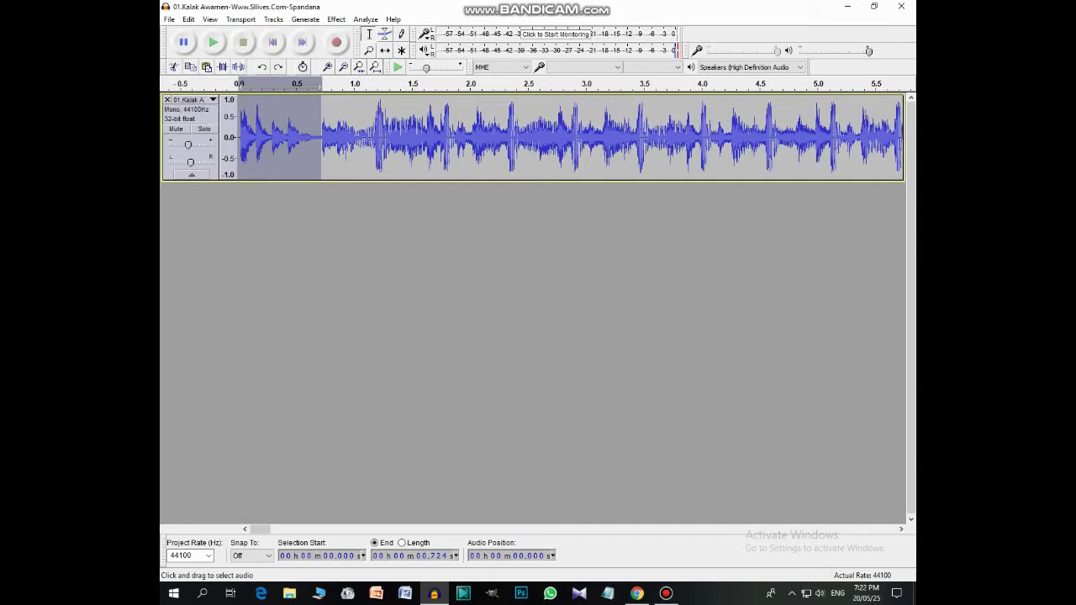
# - Paste the cut snippet into the track at about 0.744 s and play the result from the start
pyautogui.click(325, 134)
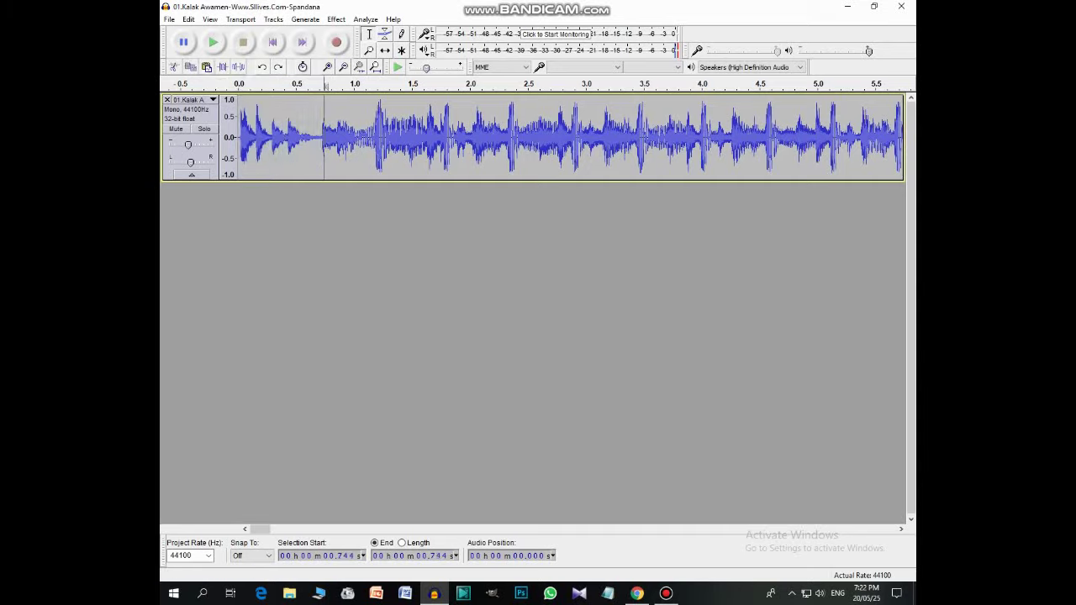
pyautogui.click(206, 66)
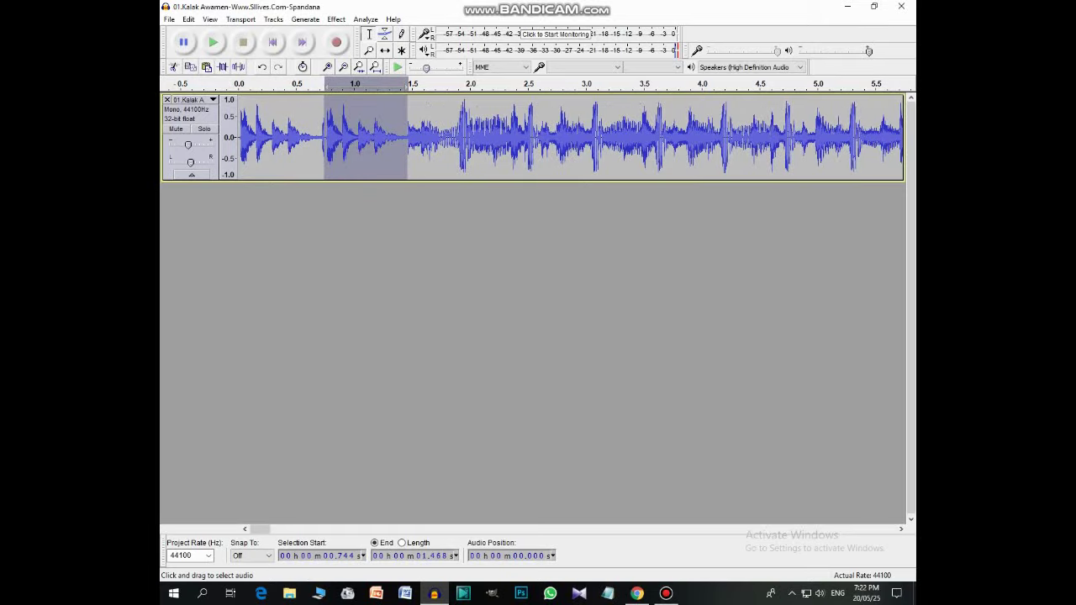
pyautogui.click(239, 135)
pyautogui.click(214, 42)
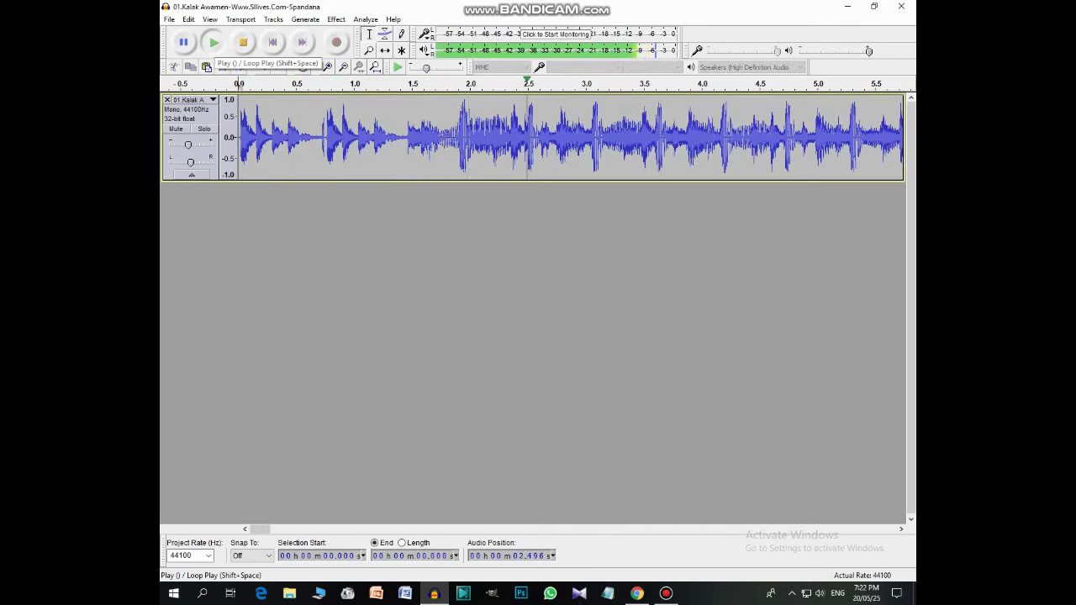
pyautogui.click(213, 42)
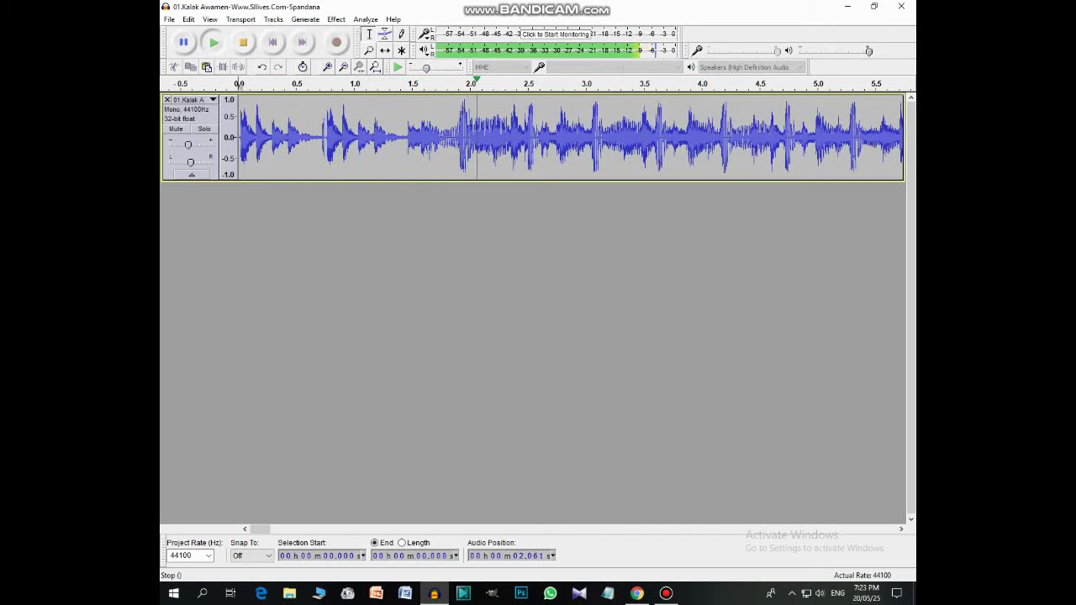
pyautogui.click(243, 42)
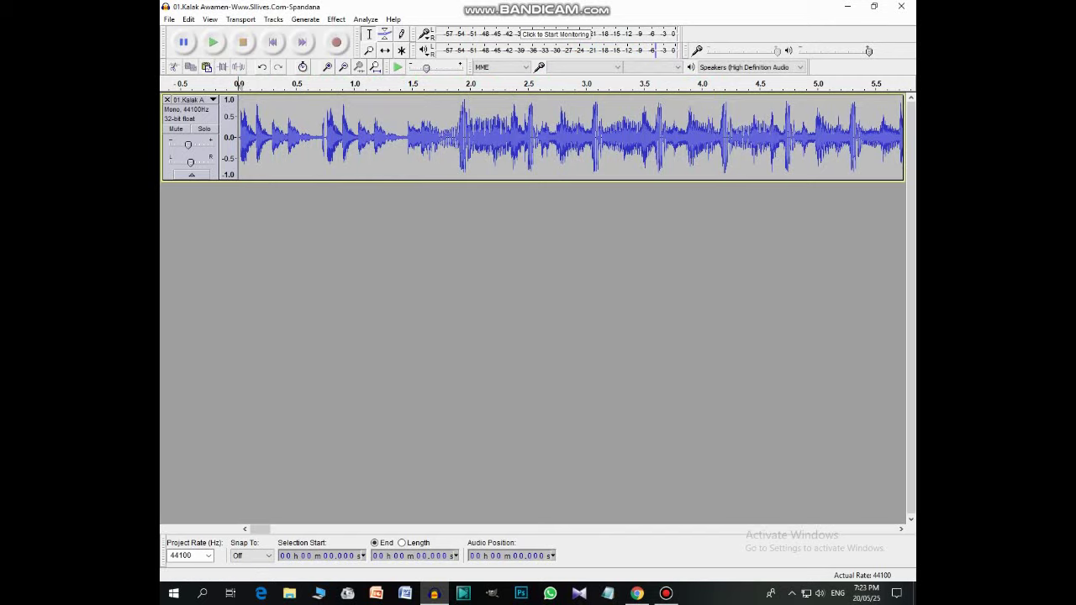
# - Shape the opening's volume with the Envelope tool, with dips near 0.8 and 3.1 s and peaks near 2.1 and 4.8 s, and play it
pyautogui.click(385, 35)
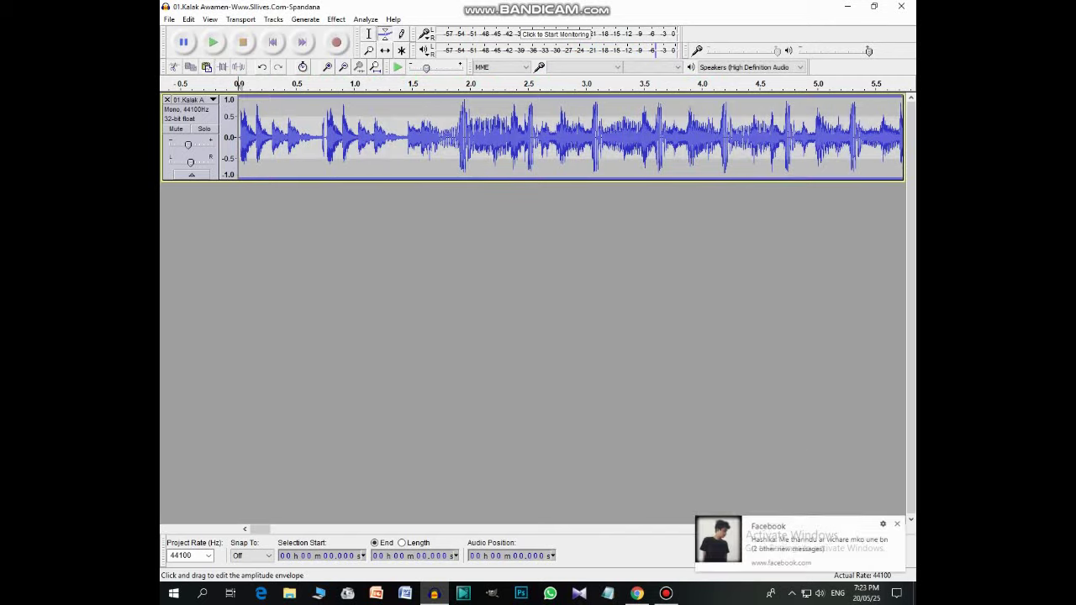
pyautogui.moveTo(387, 115); pyautogui.dragTo(388, 118)
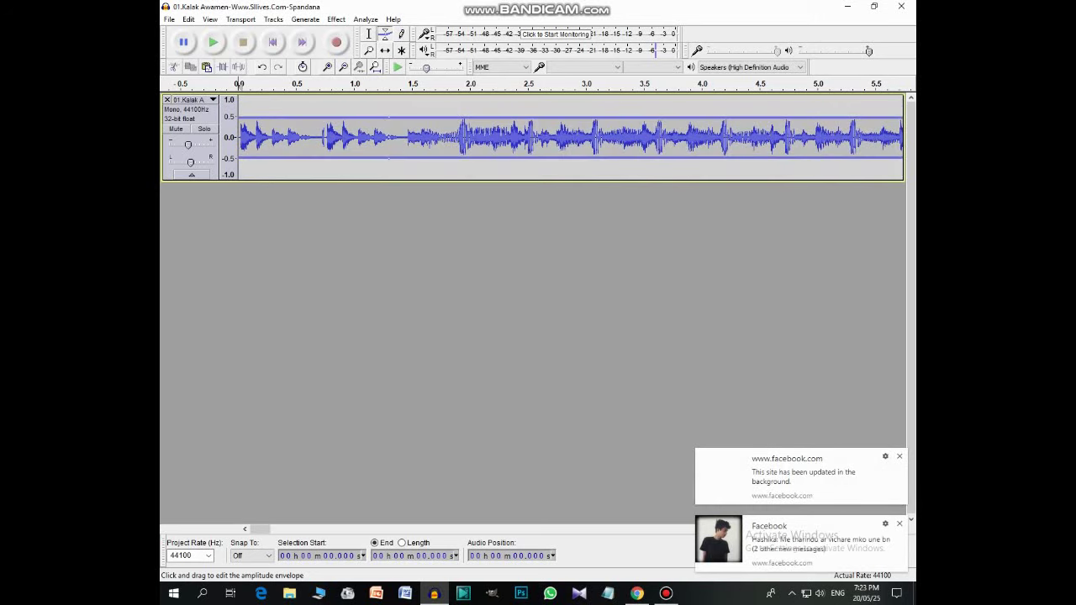
pyautogui.moveTo(482, 118); pyautogui.dragTo(482, 99)
pyautogui.moveTo(280, 117); pyautogui.dragTo(331, 133)
pyautogui.moveTo(668, 112); pyautogui.dragTo(668, 132)
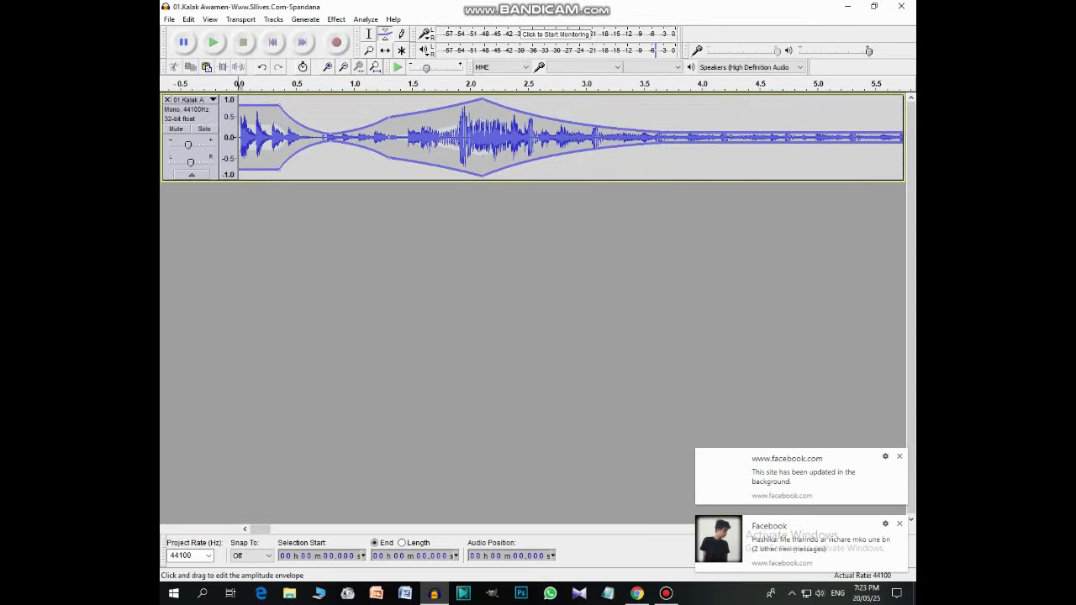
pyautogui.moveTo(798, 131); pyautogui.dragTo(794, 96)
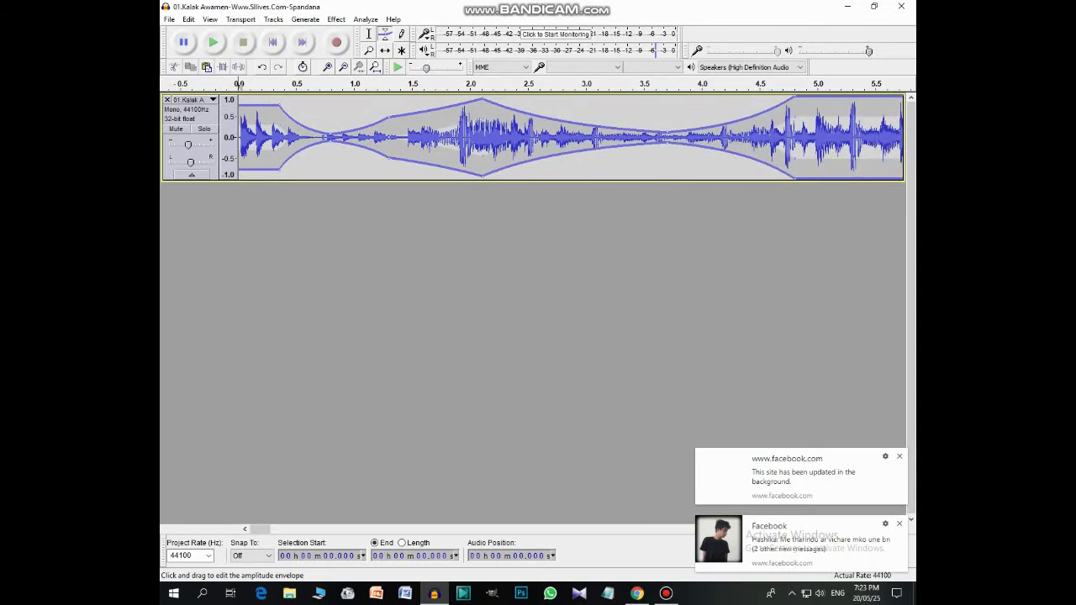
pyautogui.moveTo(601, 126); pyautogui.dragTo(601, 136)
pyautogui.click(214, 42)
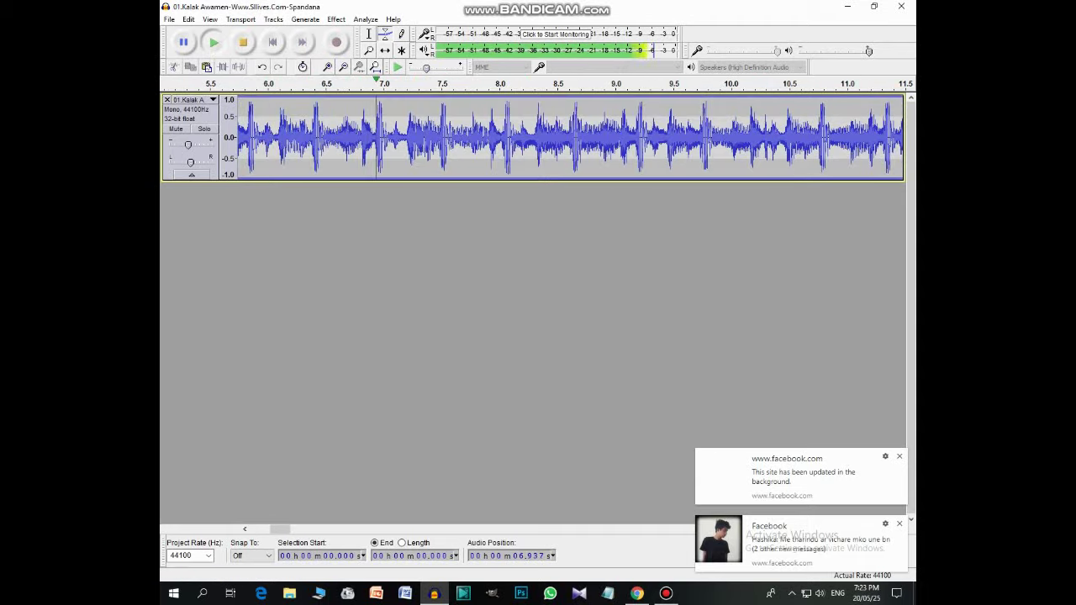
pyautogui.click(243, 44)
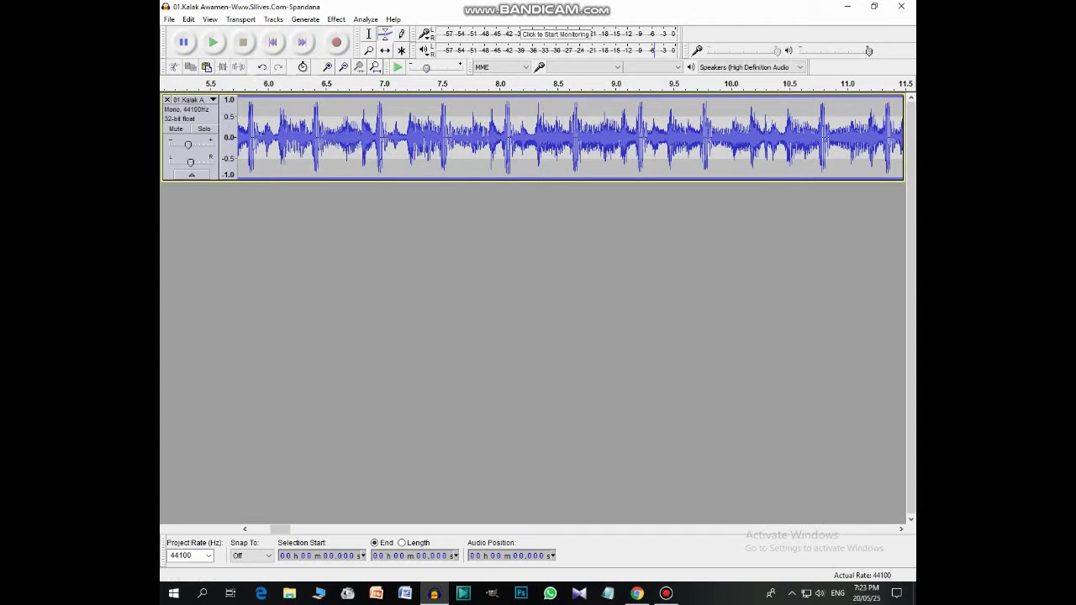
# - Copy the audio from about 6.304 s to 7.466 s and paste it into a new track at the start
pyautogui.moveTo(437, 134); pyautogui.dragTo(304, 135)
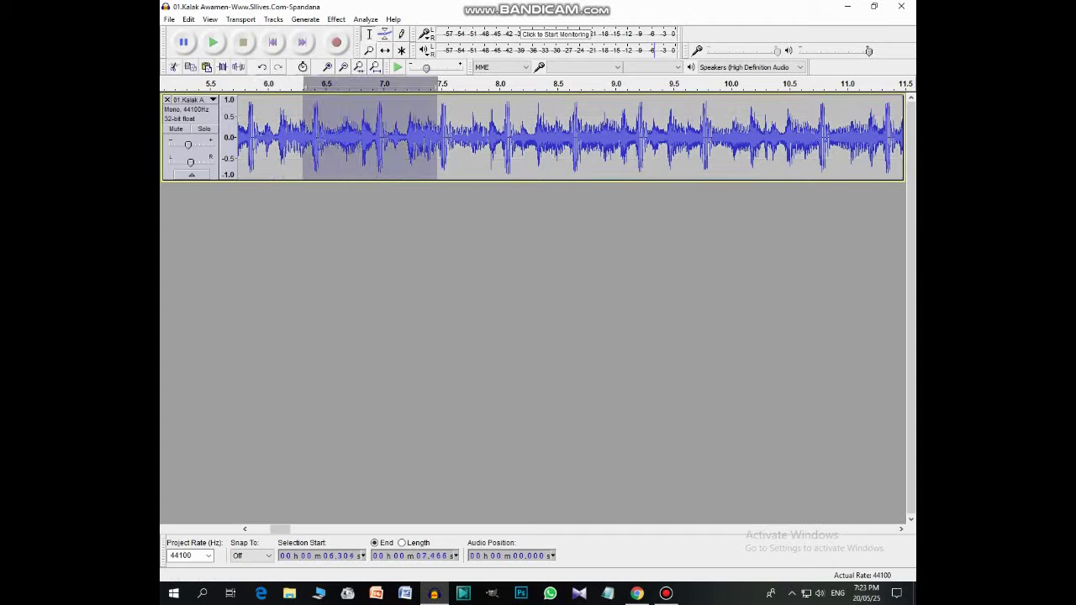
pyautogui.moveTo(280, 528); pyautogui.dragTo(260, 528)
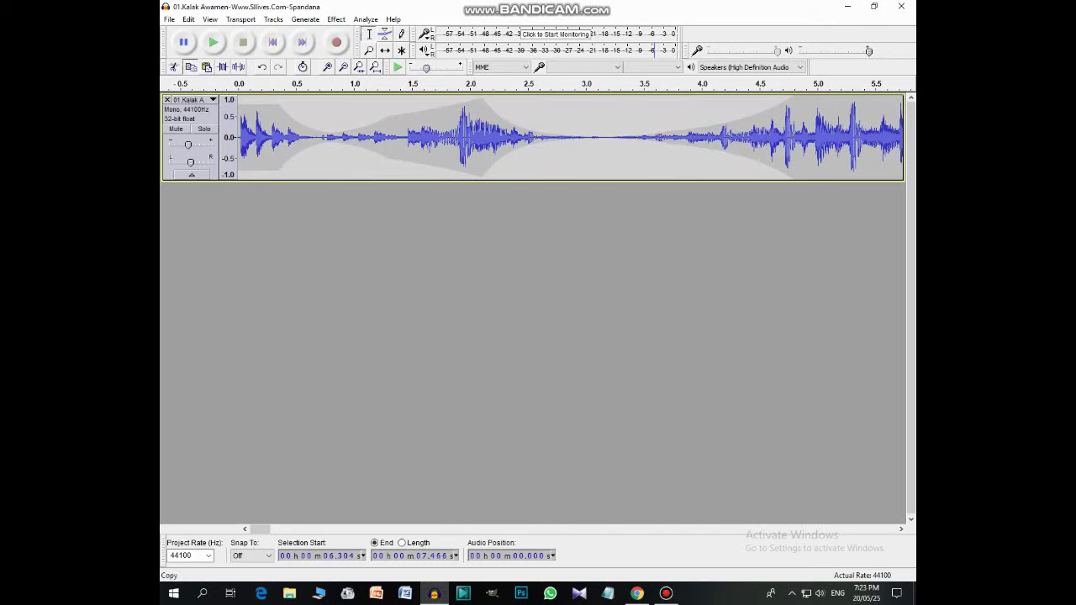
pyautogui.hotkey('ctrl', 'v')
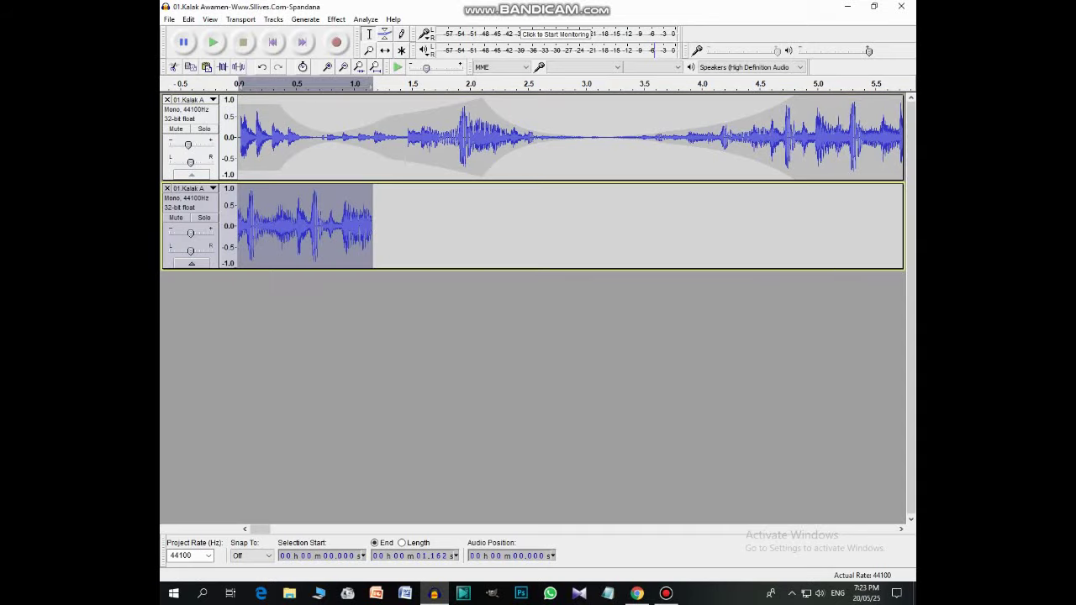
# - Shift the pasted clip in the second track to start at about 2.635 s and play both tracks from about 1.626 s
pyautogui.click(385, 50)
pyautogui.moveTo(305, 225); pyautogui.dragTo(612, 226)
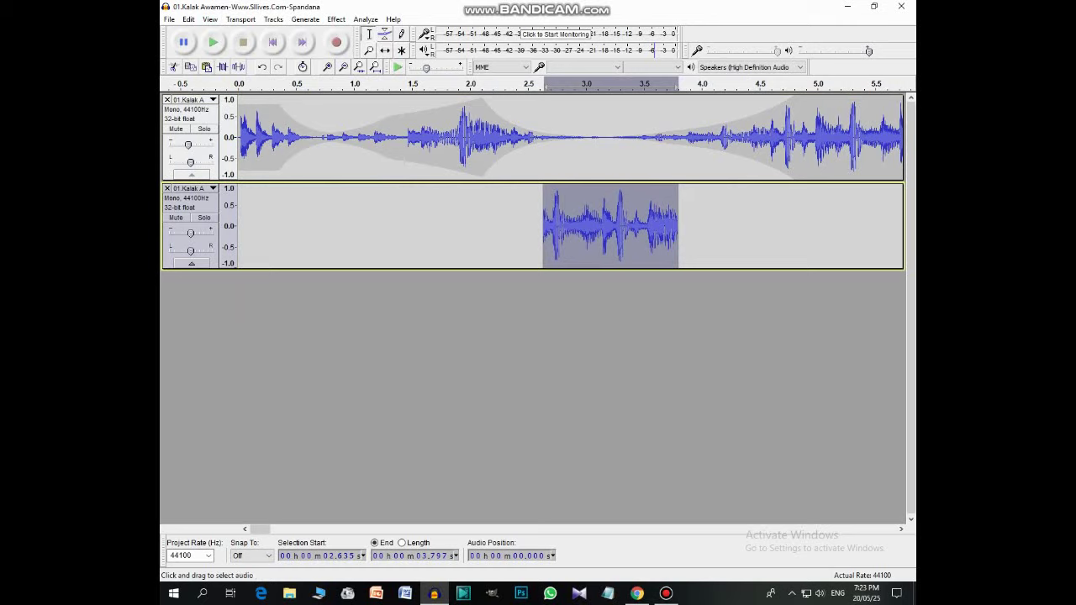
pyautogui.click(426, 226)
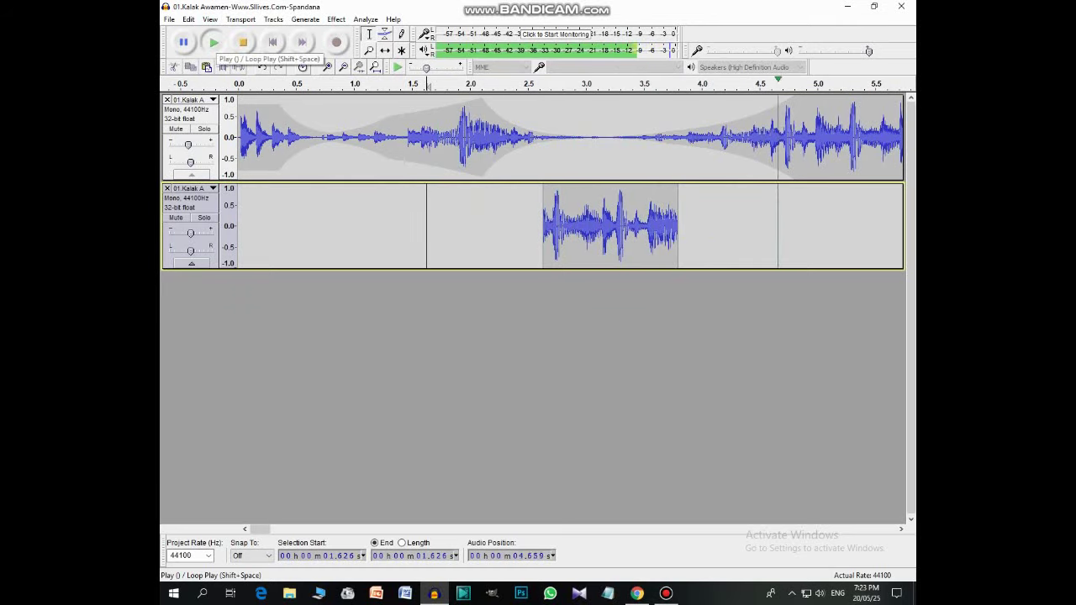
# - Stop playback and remove the second track with the pasted clip
pyautogui.click(243, 42)
pyautogui.click(385, 50)
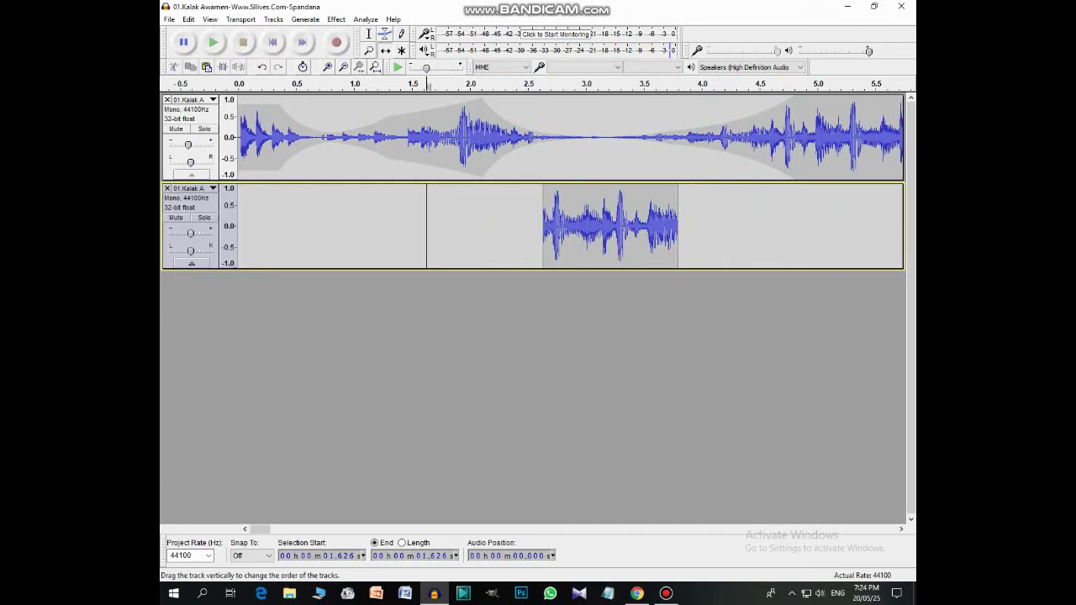
pyautogui.click(167, 189)
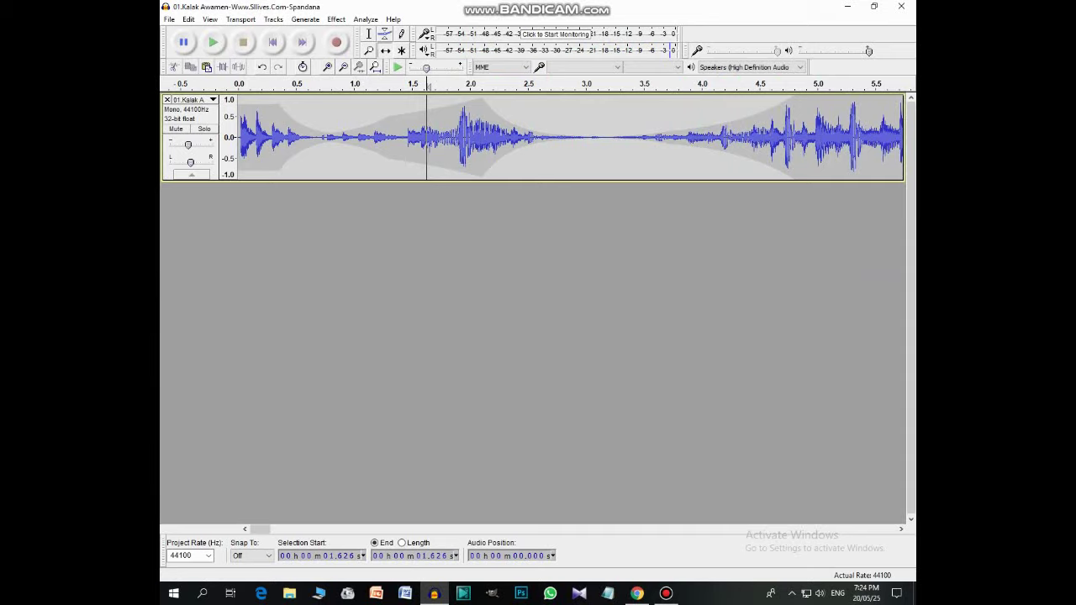
# - Play the song from about 11.308 s, place the cursor at about 17.699 s and play briefly from there
pyautogui.moveTo(260, 529); pyautogui.dragTo(296, 529)
pyautogui.click(368, 34)
pyautogui.click(359, 137)
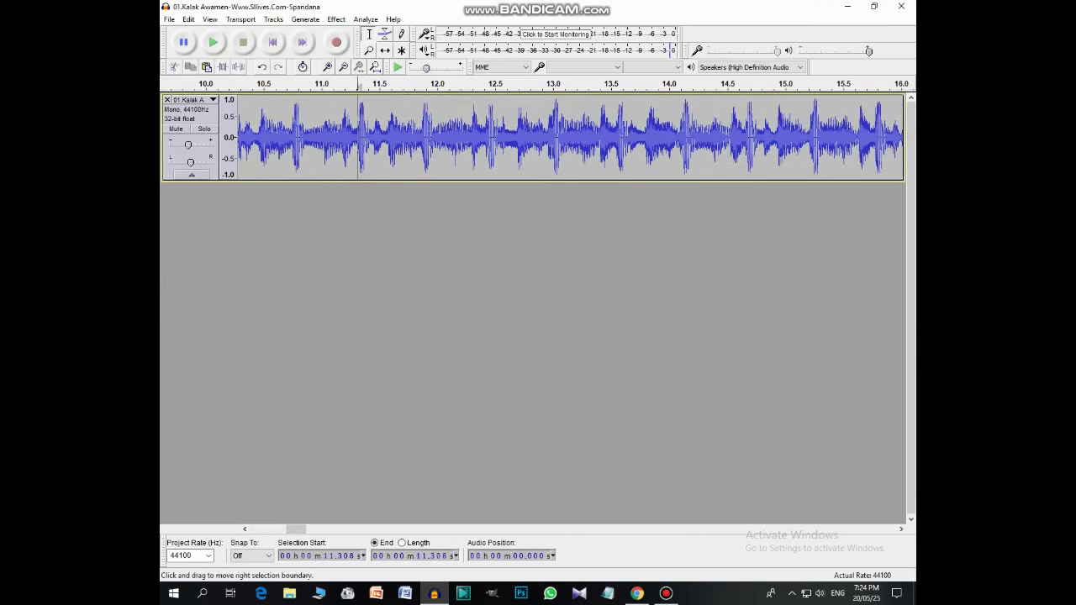
pyautogui.click(214, 42)
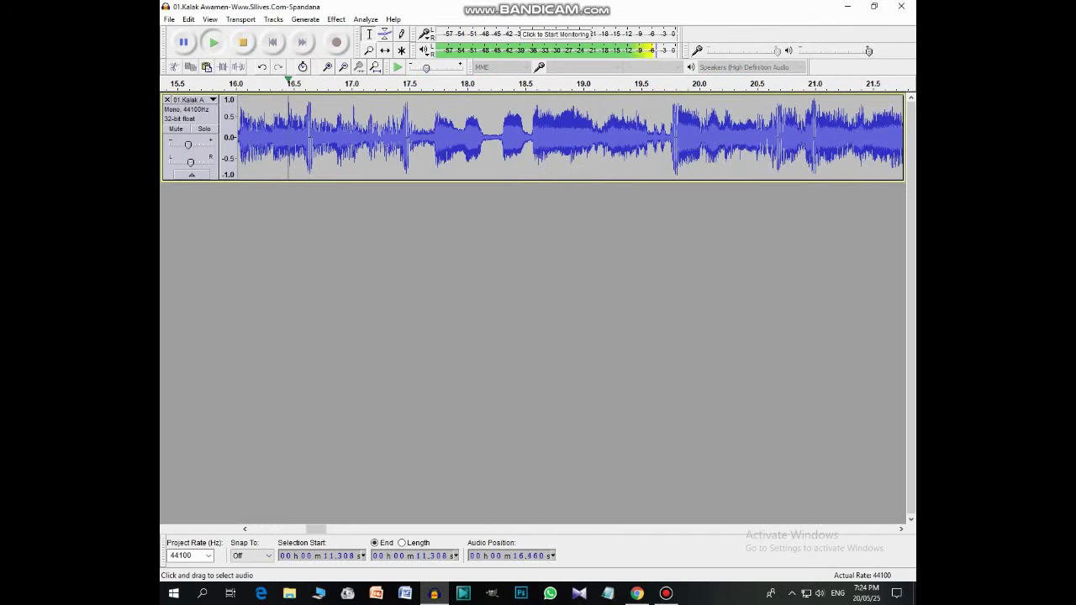
pyautogui.click(432, 137)
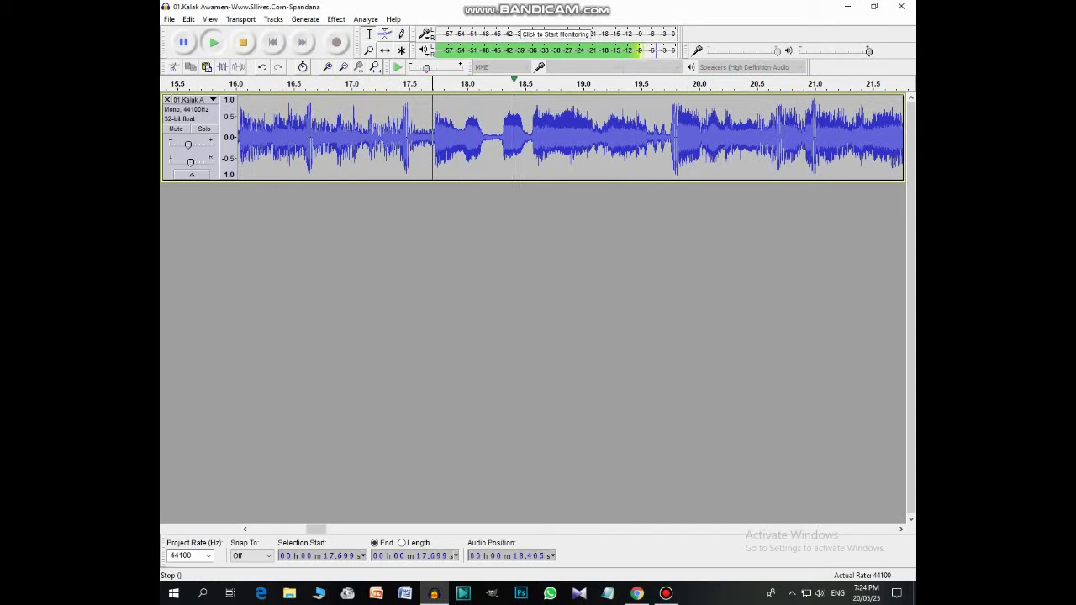
pyautogui.click(243, 42)
pyautogui.click(214, 42)
pyautogui.press('space')
# - Raise the pitch of the audio from about 17.699 s to 21.057 s with the Change Pitch effect
pyautogui.moveTo(433, 135); pyautogui.dragTo(821, 135)
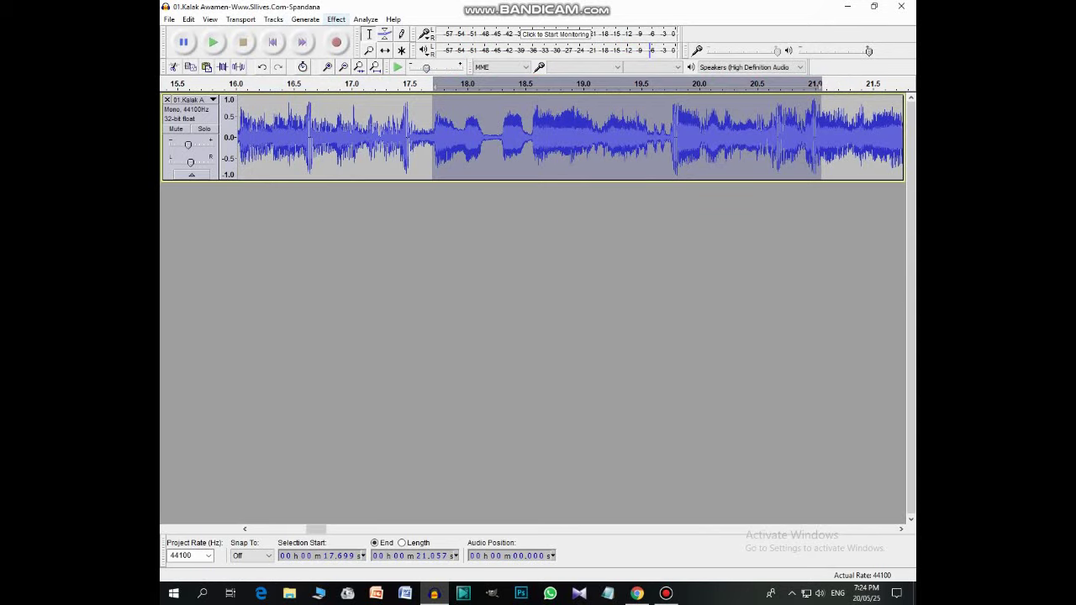
pyautogui.click(335, 19)
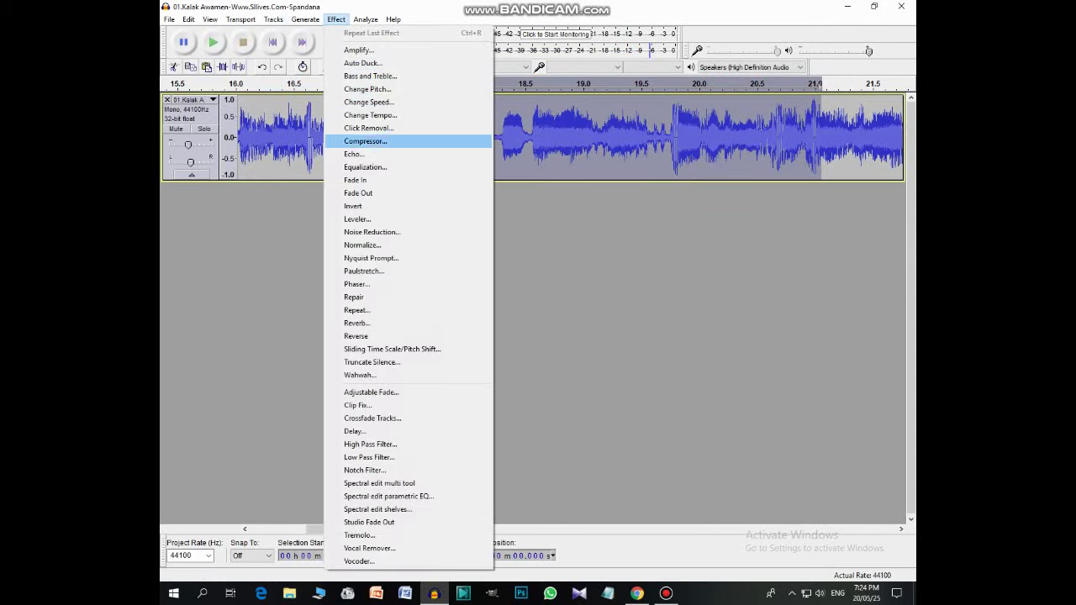
pyautogui.moveTo(393, 19)
pyautogui.moveTo(336, 18)
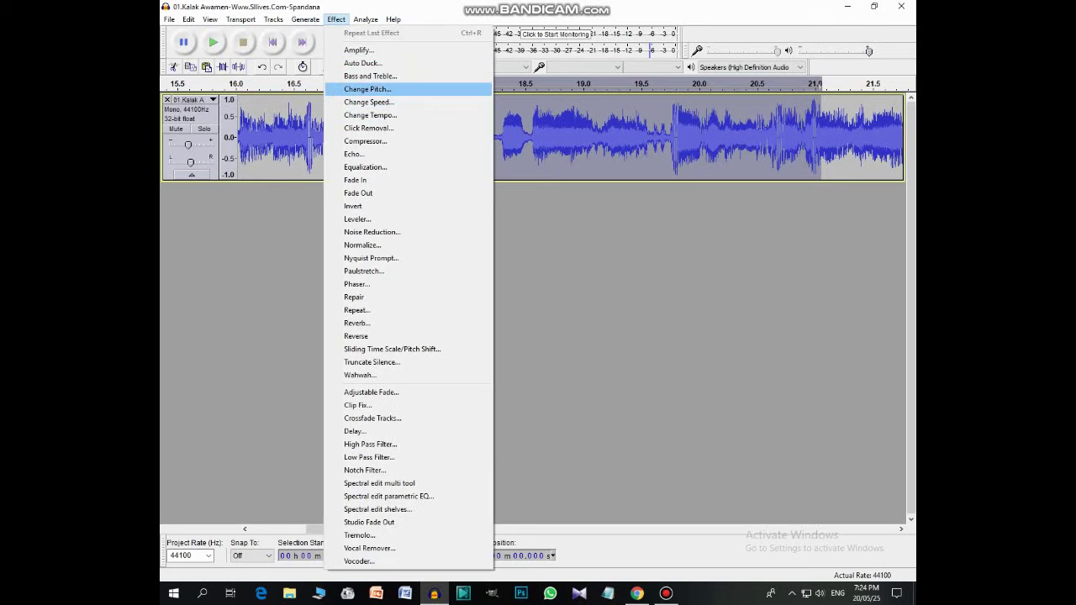
pyautogui.click(368, 89)
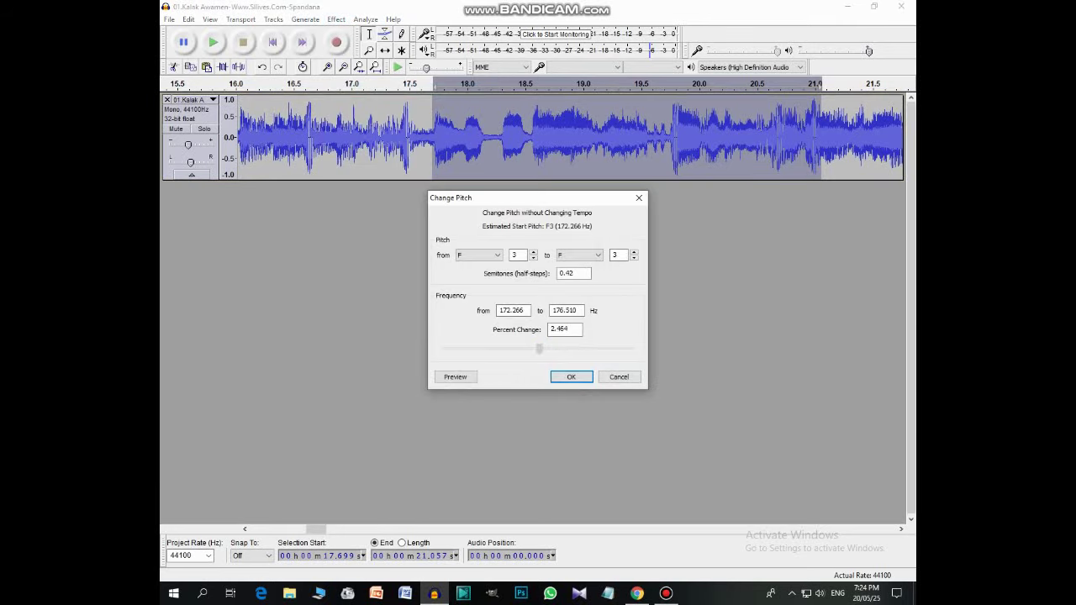
pyautogui.moveTo(558, 349); pyautogui.dragTo(567, 349)
pyautogui.press('Right')
pyautogui.press('Right')
pyautogui.press('Right')
pyautogui.press('Right')
pyautogui.press('Right')
pyautogui.press('Right')
pyautogui.press('Right')
pyautogui.press('Right')
pyautogui.press('Return')
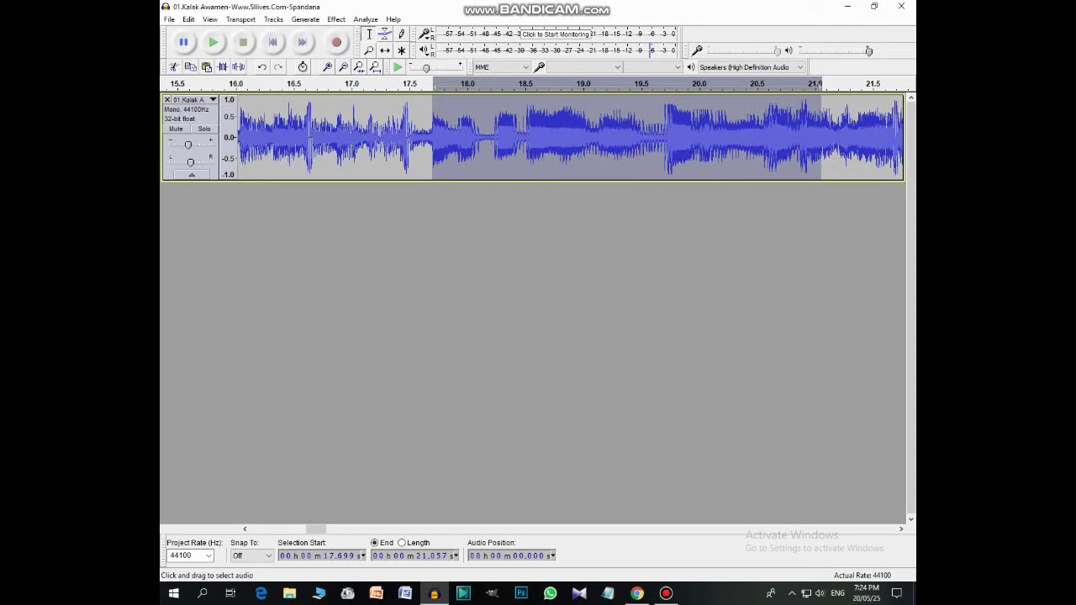
# - Play the pitch-changed section from about 16.221 s and undo the pitch change
pyautogui.click(261, 134)
pyautogui.click(210, 38)
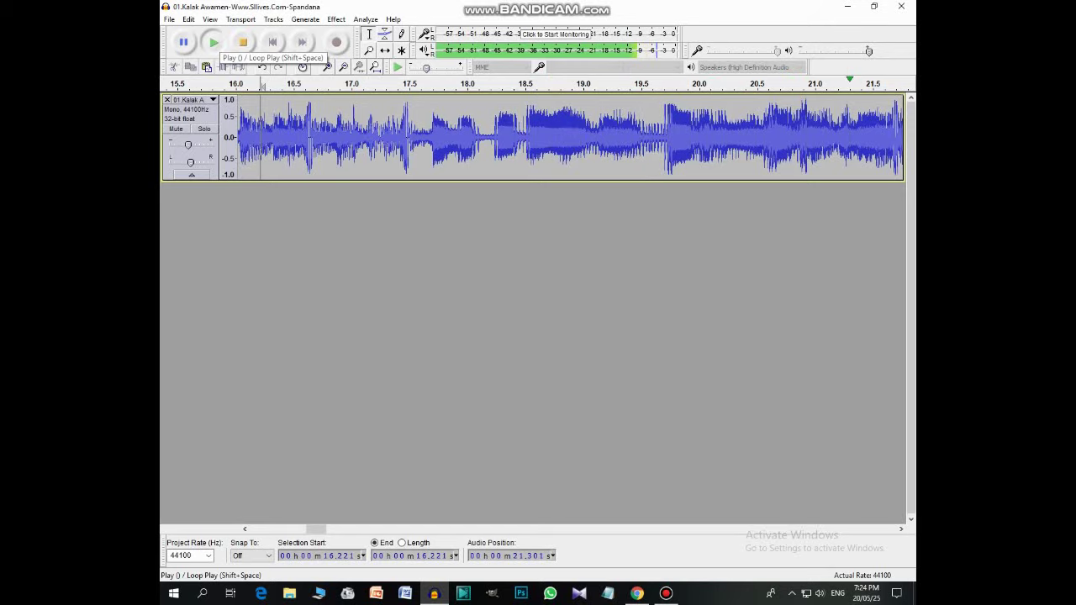
pyautogui.click(214, 42)
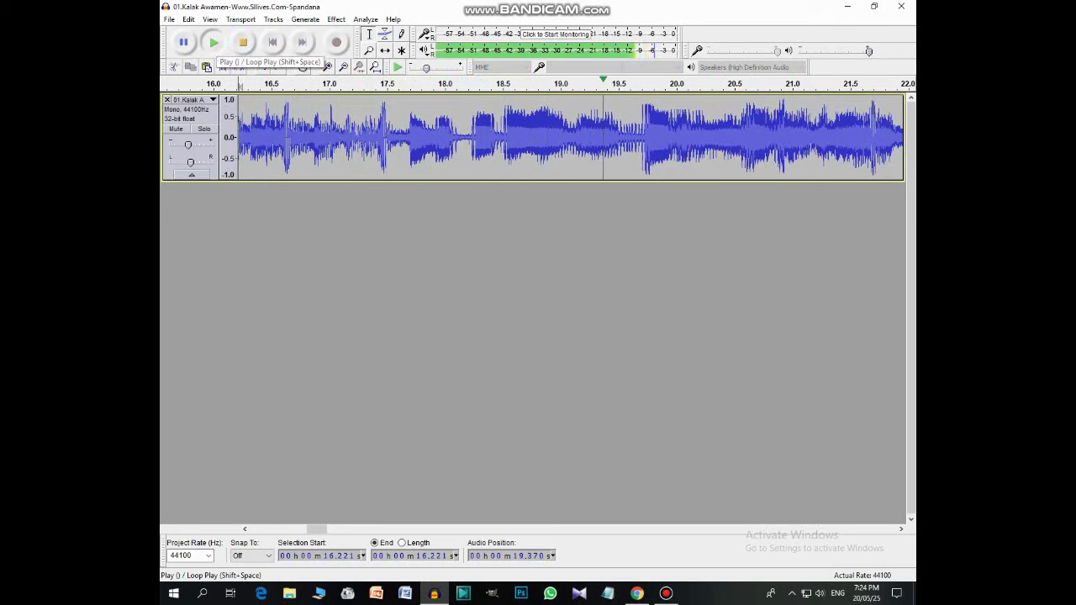
pyautogui.click(214, 42)
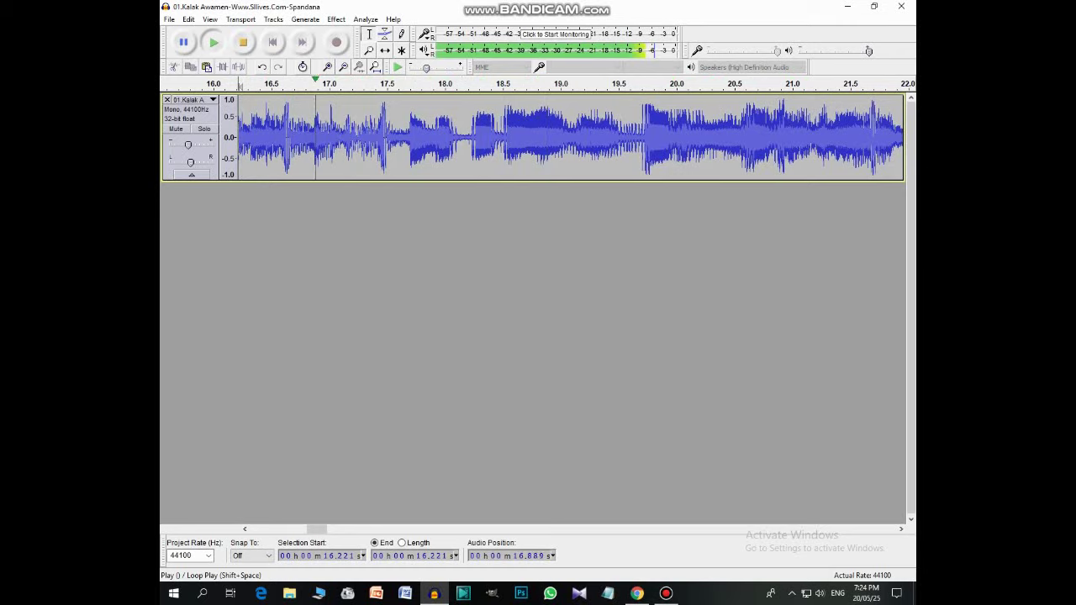
pyautogui.click(243, 42)
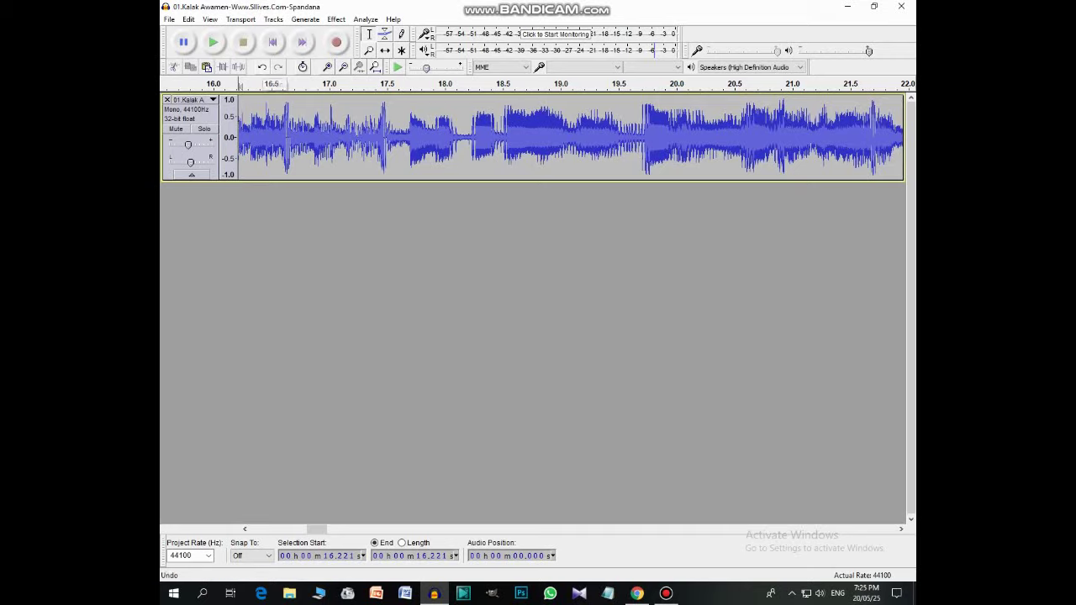
pyautogui.click(262, 67)
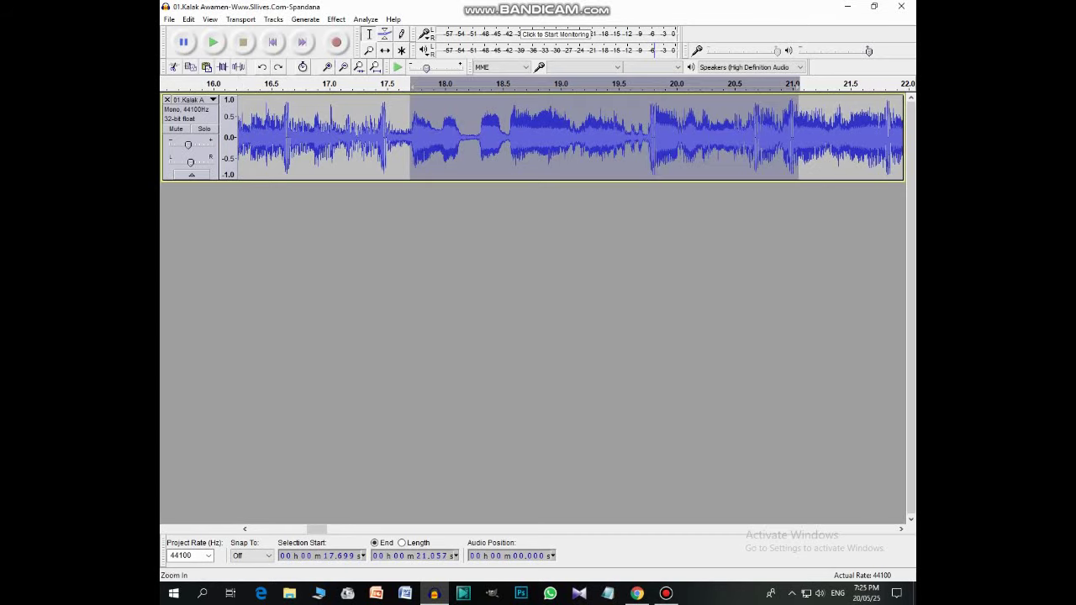
# - Speed up the selected audio with the Change Tempo effect so that it ends at about 20.320 s
pyautogui.click(336, 18)
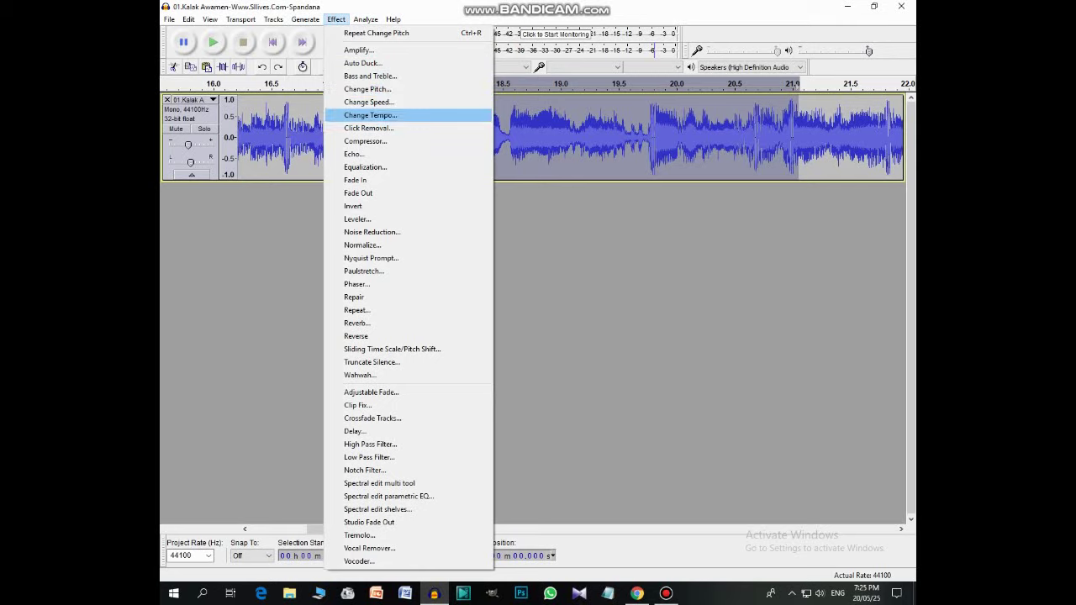
pyautogui.click(370, 115)
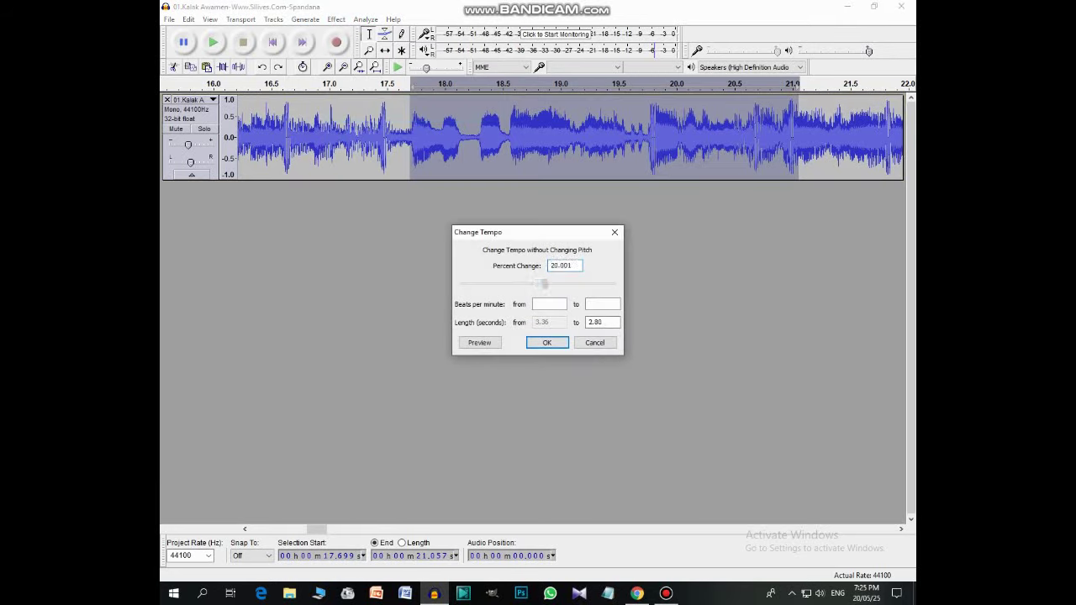
pyautogui.click(547, 342)
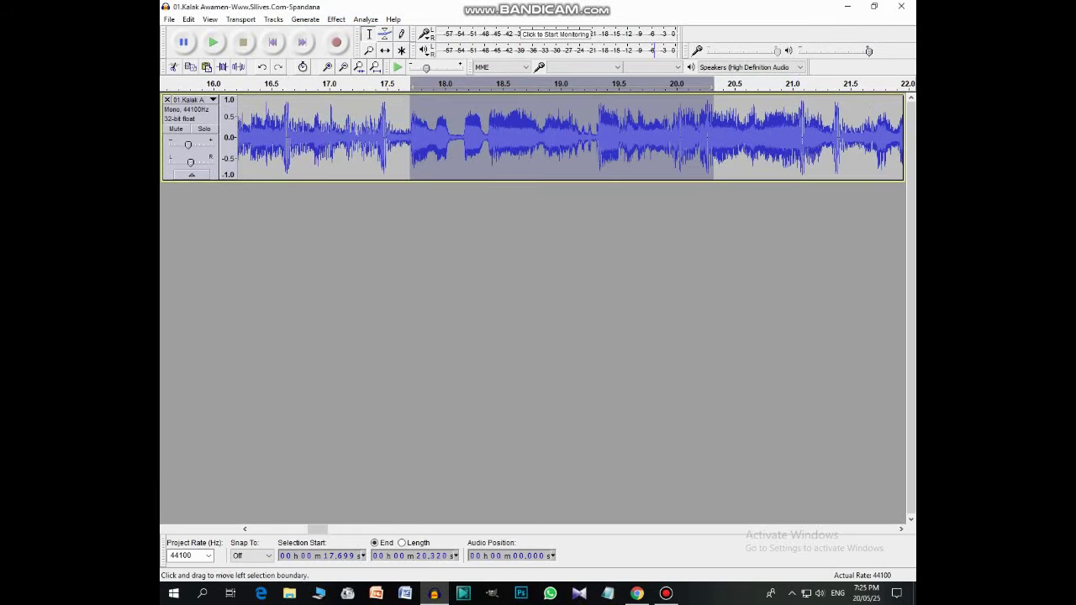
# - Play the tempo-changed section from about 16.440 s and undo the tempo change
pyautogui.click(355, 135)
pyautogui.click(265, 135)
pyautogui.click(213, 42)
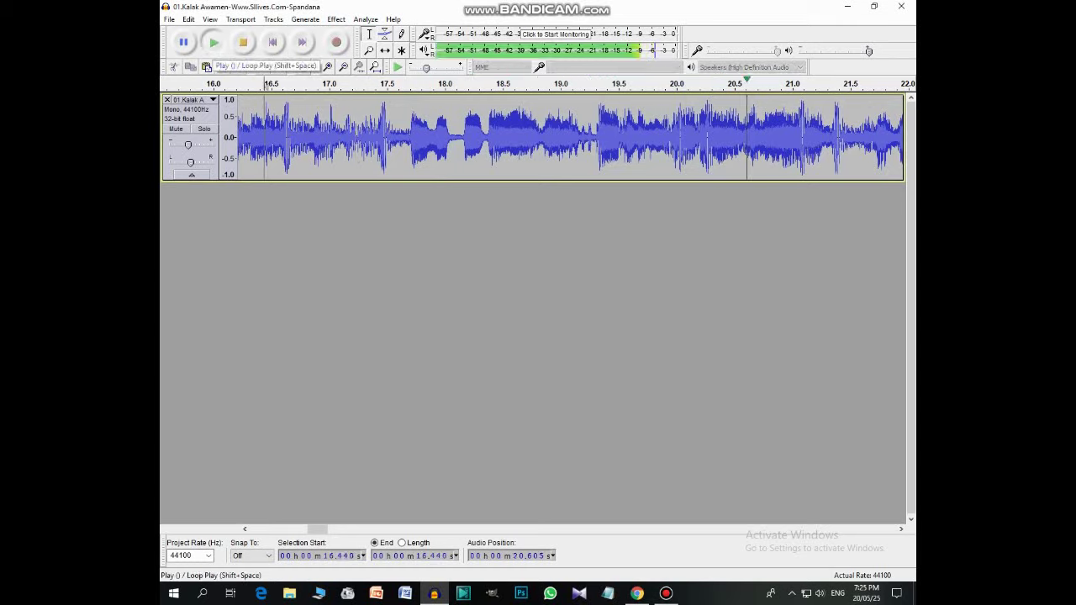
pyautogui.press('space')
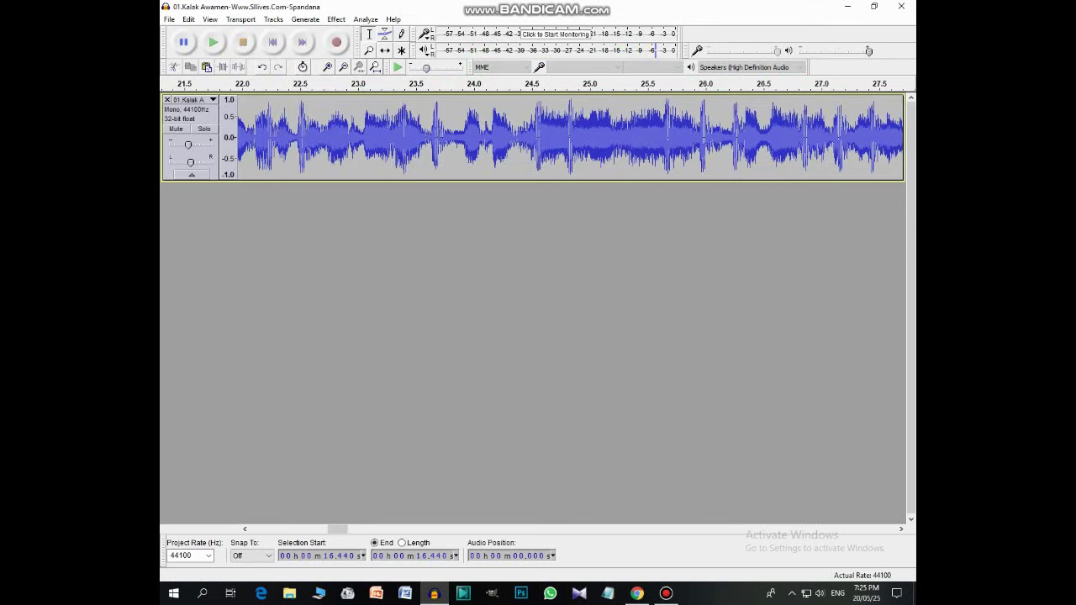
pyautogui.click(262, 67)
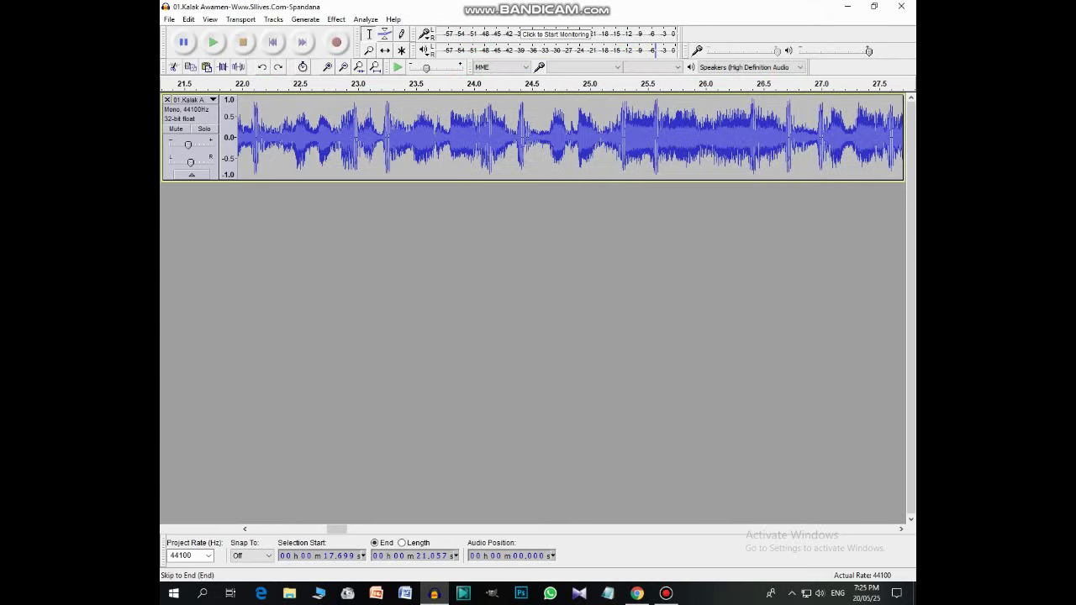
# - Apply Reverb to the audio from about 22.489 s to 29.797 s with room size 75% and reverberance 50%
pyautogui.moveTo(299, 108); pyautogui.dragTo(912, 134)
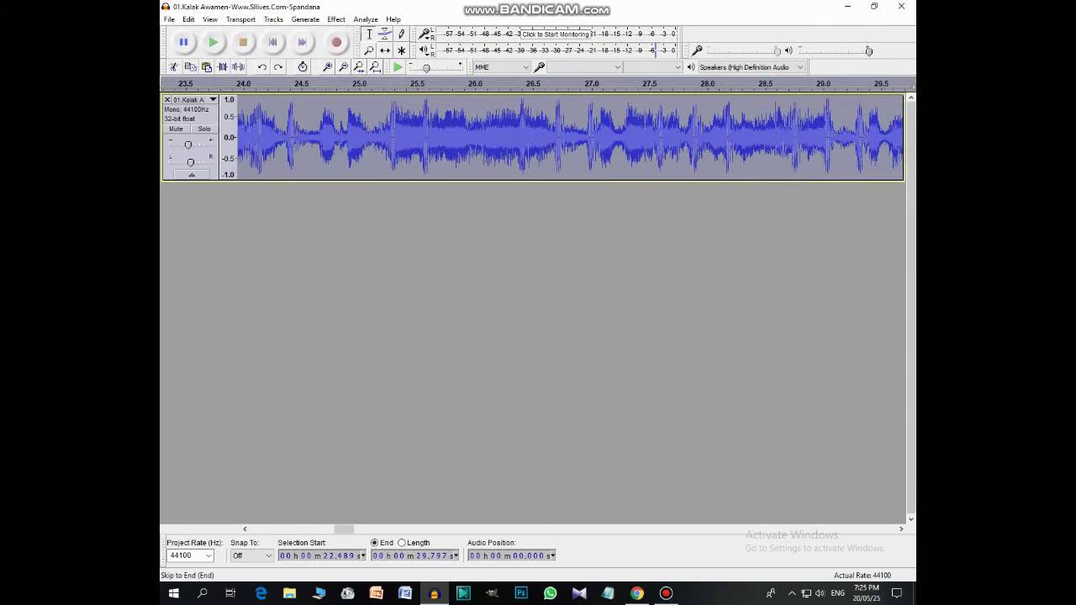
pyautogui.click(336, 18)
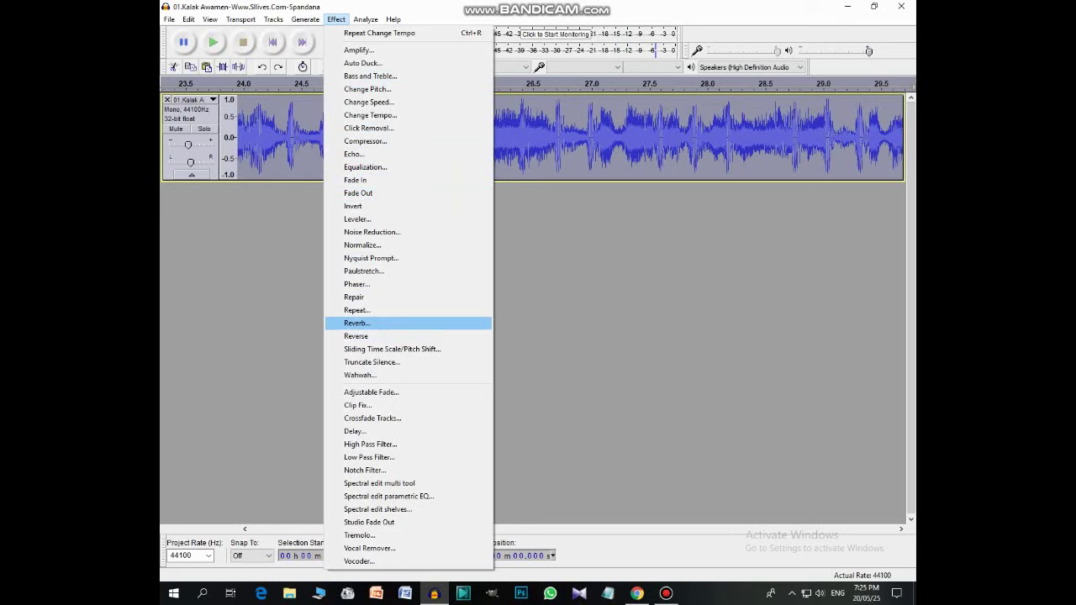
pyautogui.press('Return')
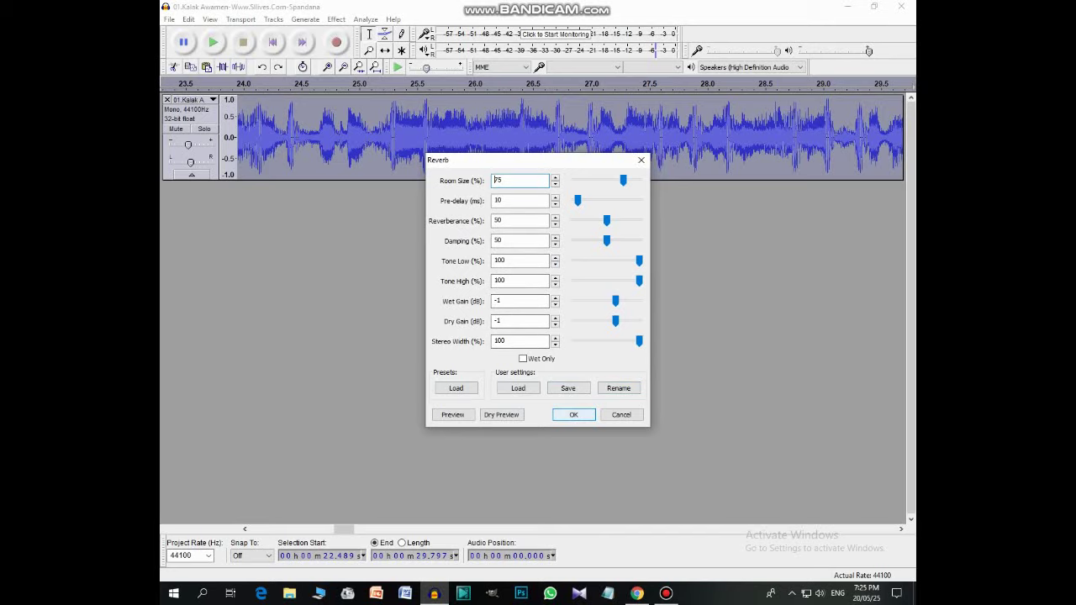
pyautogui.click(573, 415)
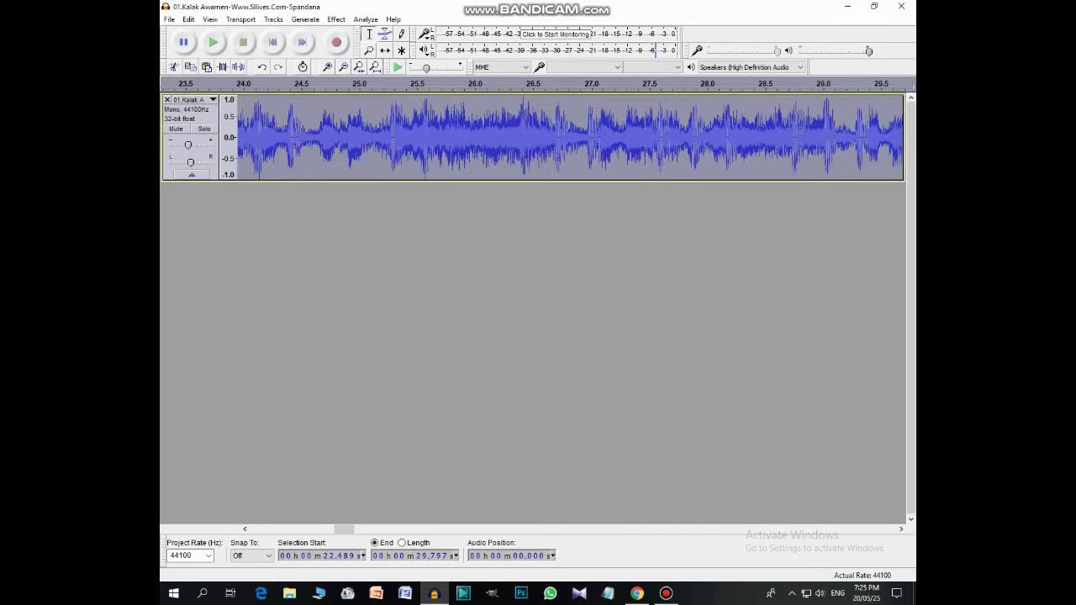
# - Play the track from about 17.353 s through the reverb section to past 30 s
pyautogui.moveTo(344, 529); pyautogui.dragTo(318, 529)
pyautogui.click(317, 135)
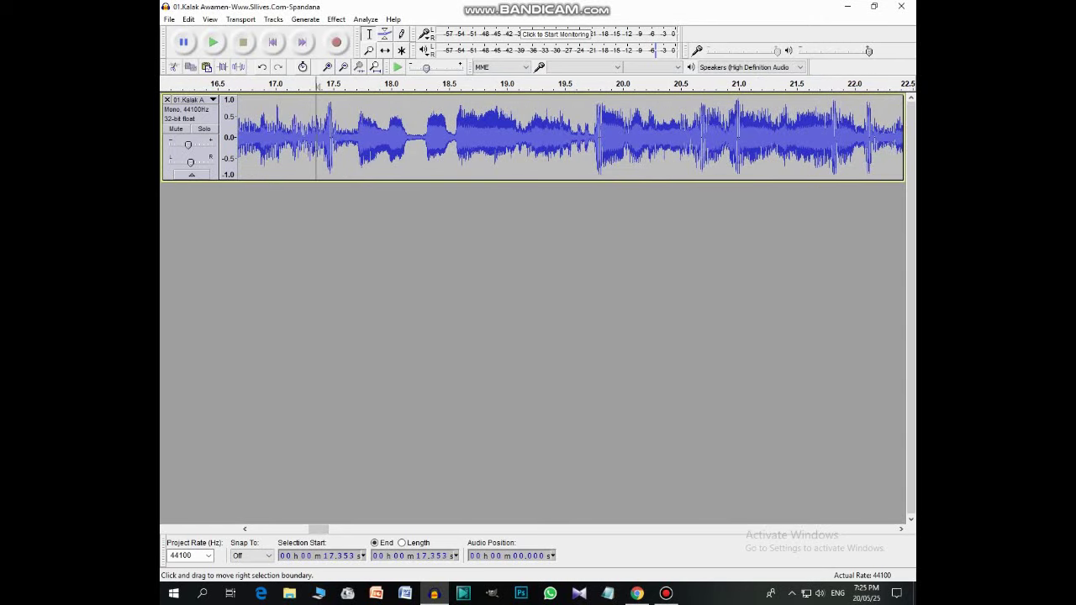
pyautogui.click(213, 42)
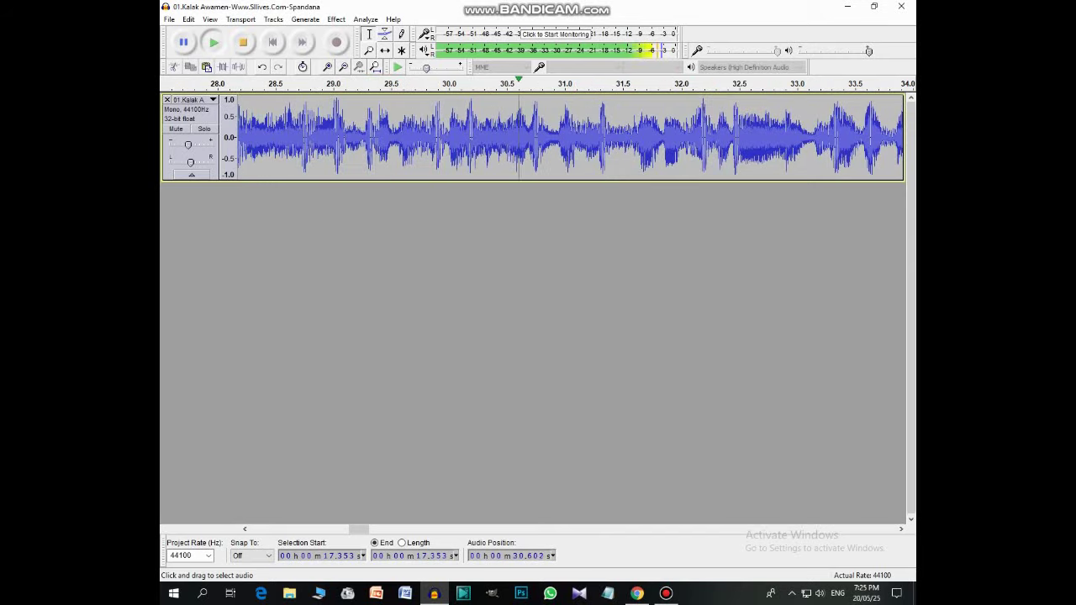
pyautogui.press('space')
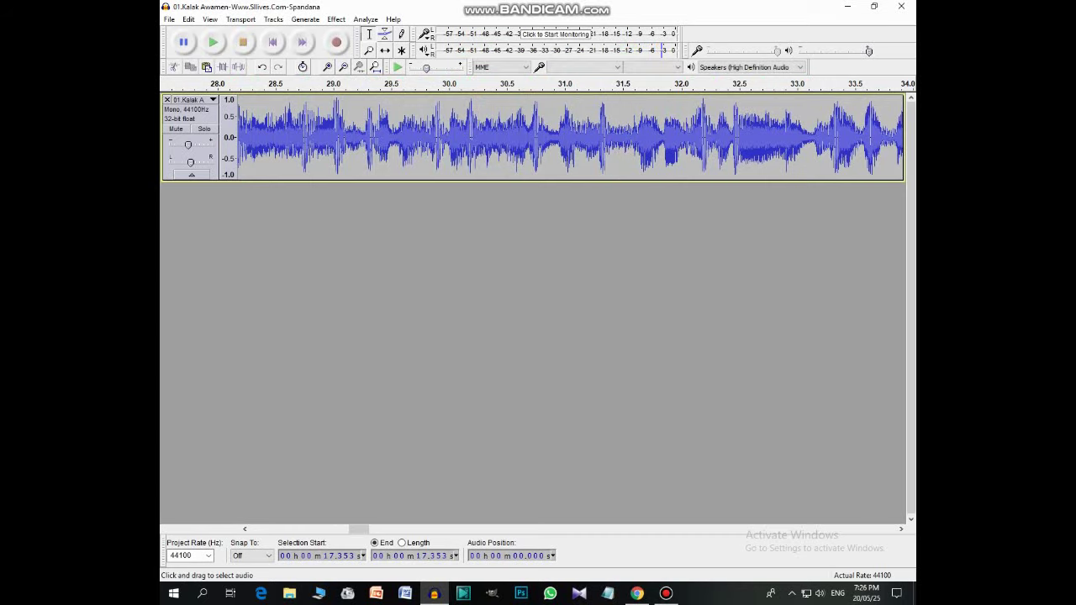
# - Apply Bass and Treble to the audio from about 39.088 s to 44.500 s with treble 5.5 dB and level -1.0 dB
pyautogui.moveTo(359, 529); pyautogui.dragTo(394, 529)
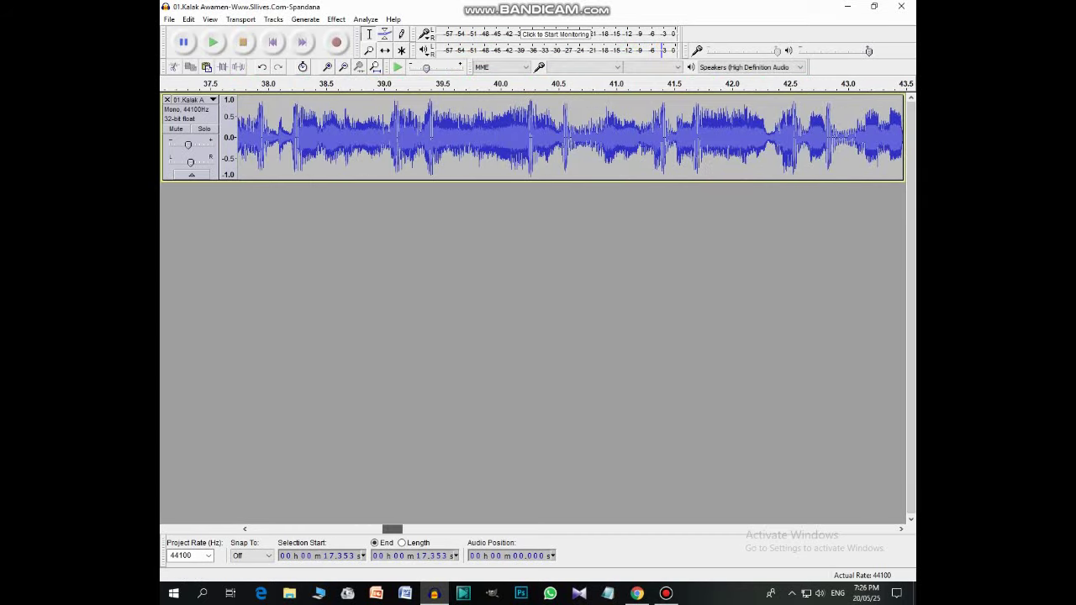
pyautogui.moveTo(392, 137); pyautogui.dragTo(914, 137)
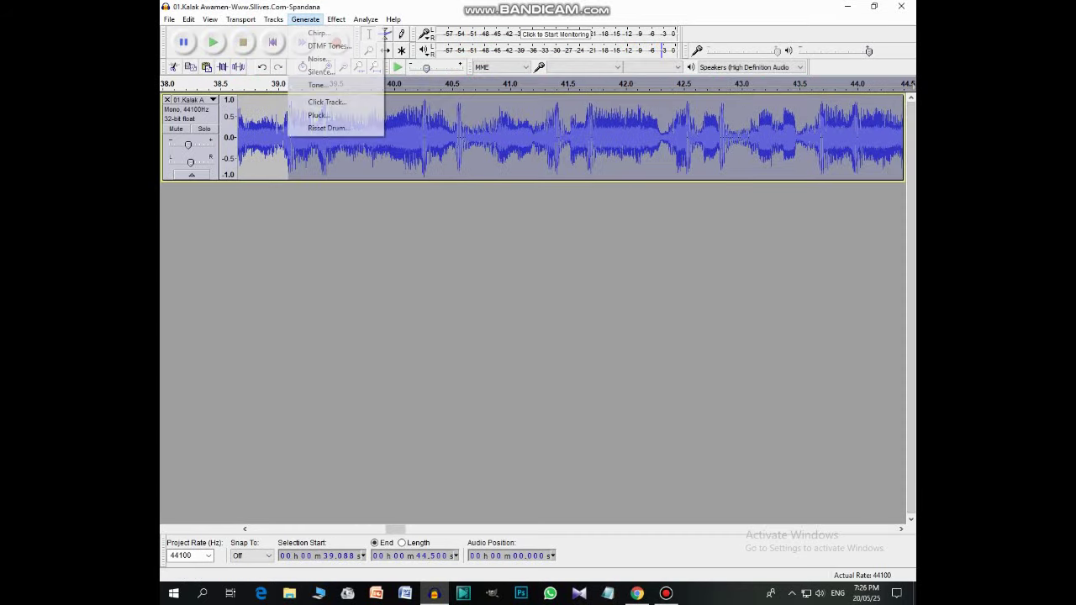
pyautogui.click(305, 19)
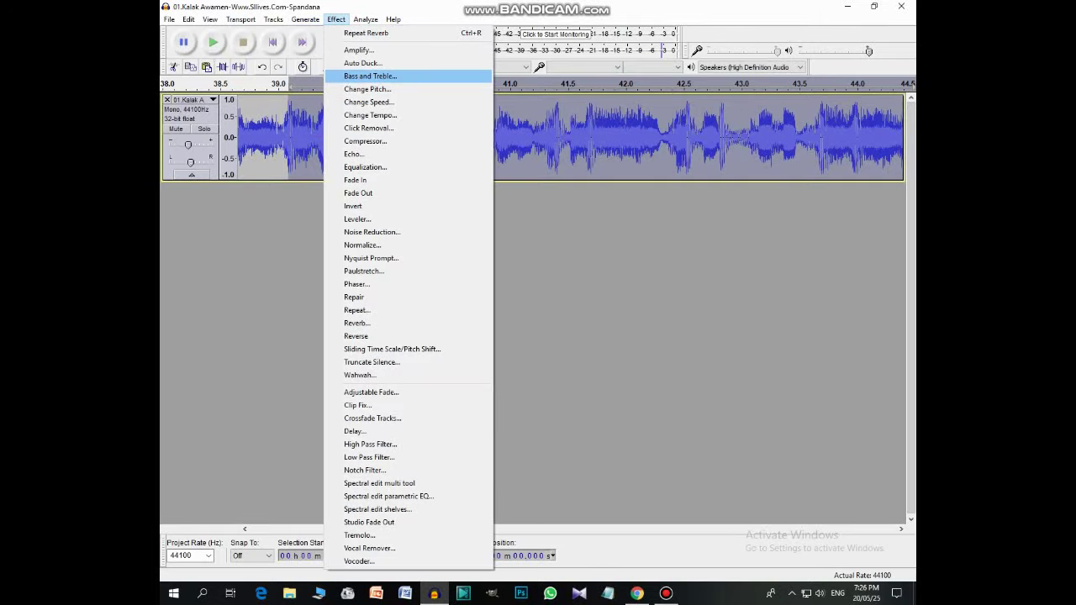
pyautogui.click(370, 76)
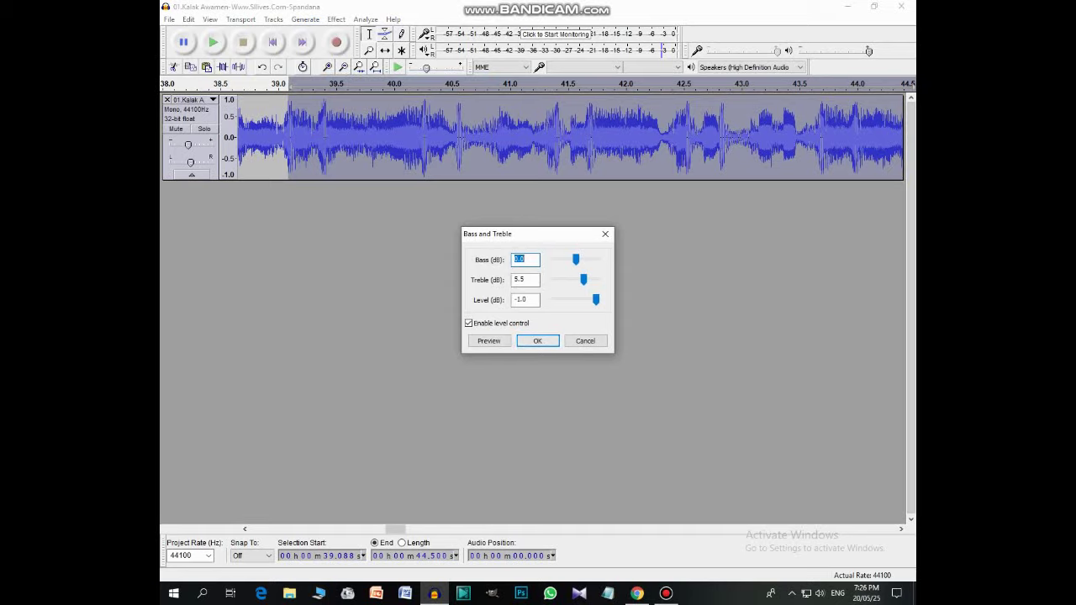
pyautogui.press('Return')
# - Play the bass and treble adjusted section from about 38.746 s
pyautogui.click(250, 134)
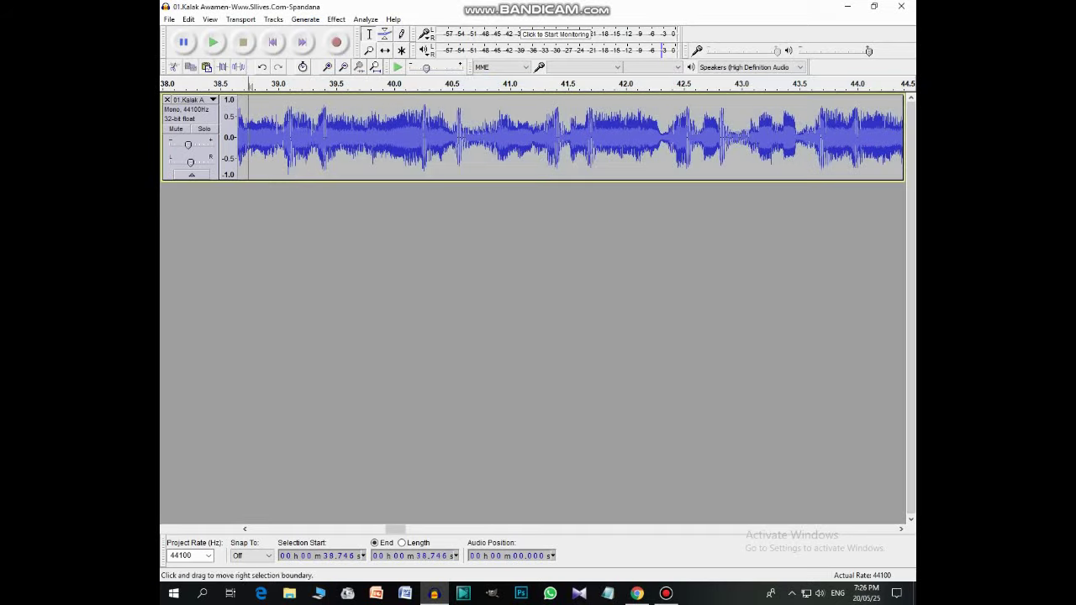
pyautogui.click(214, 42)
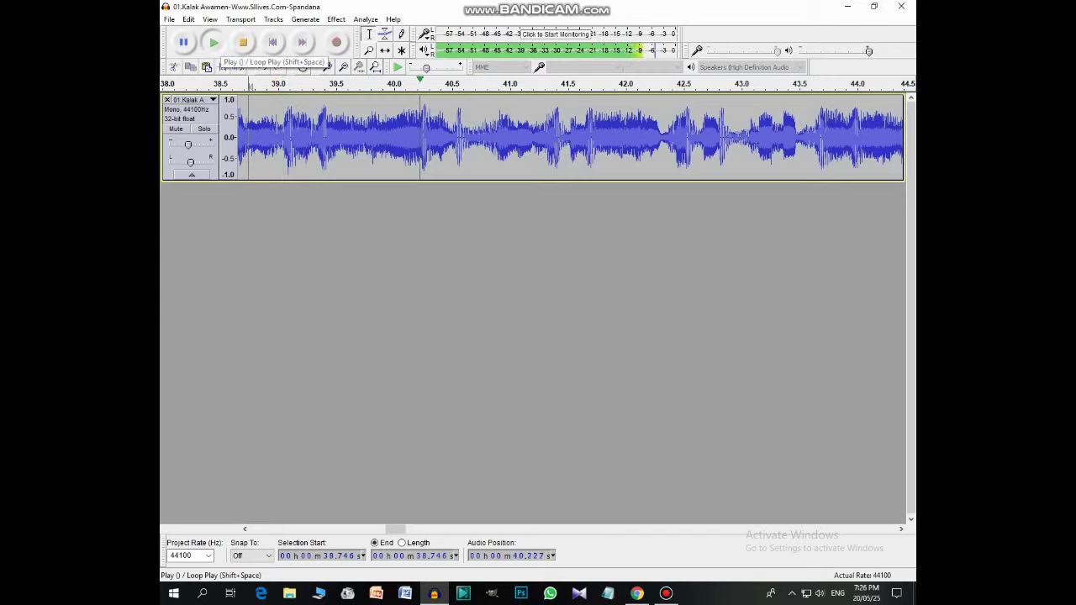
pyautogui.click(243, 42)
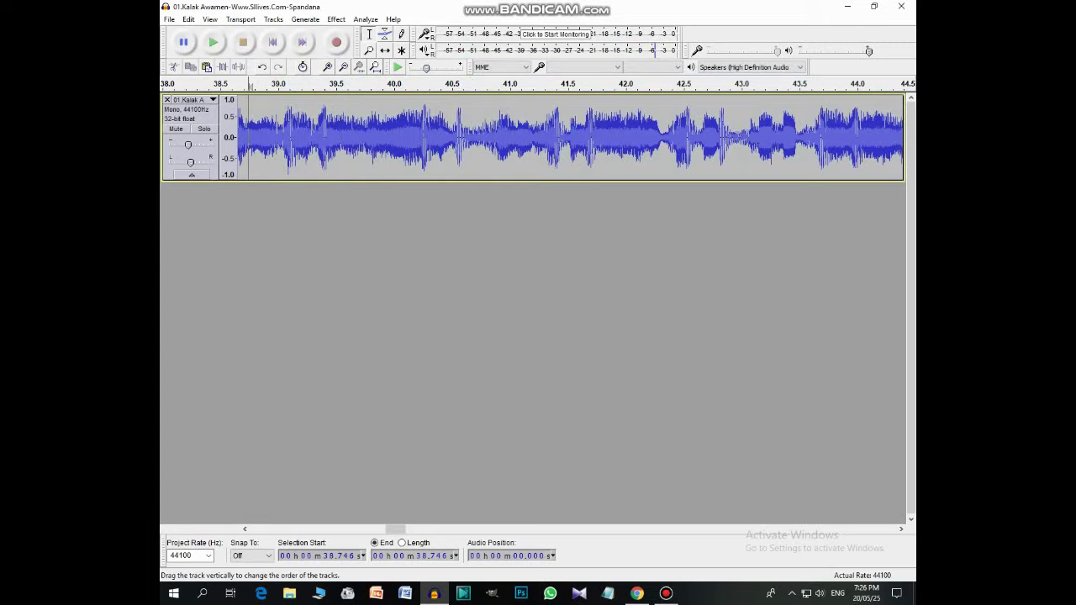
# - Close the song track and open the MP3 file 20200514_094307 from the CamScaner folder
pyautogui.click(168, 99)
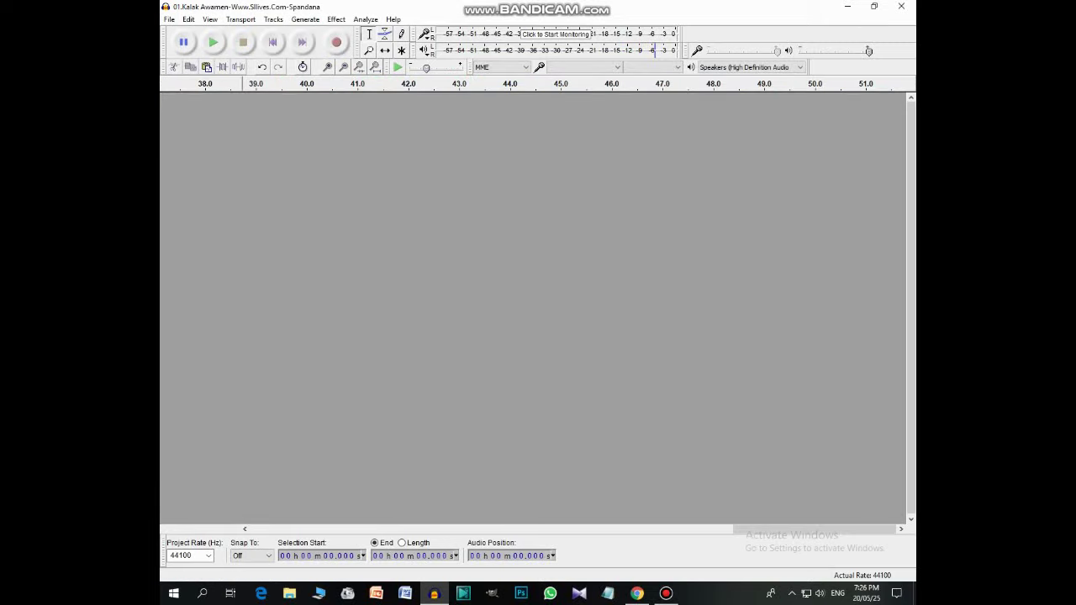
pyautogui.click(169, 19)
pyautogui.click(189, 44)
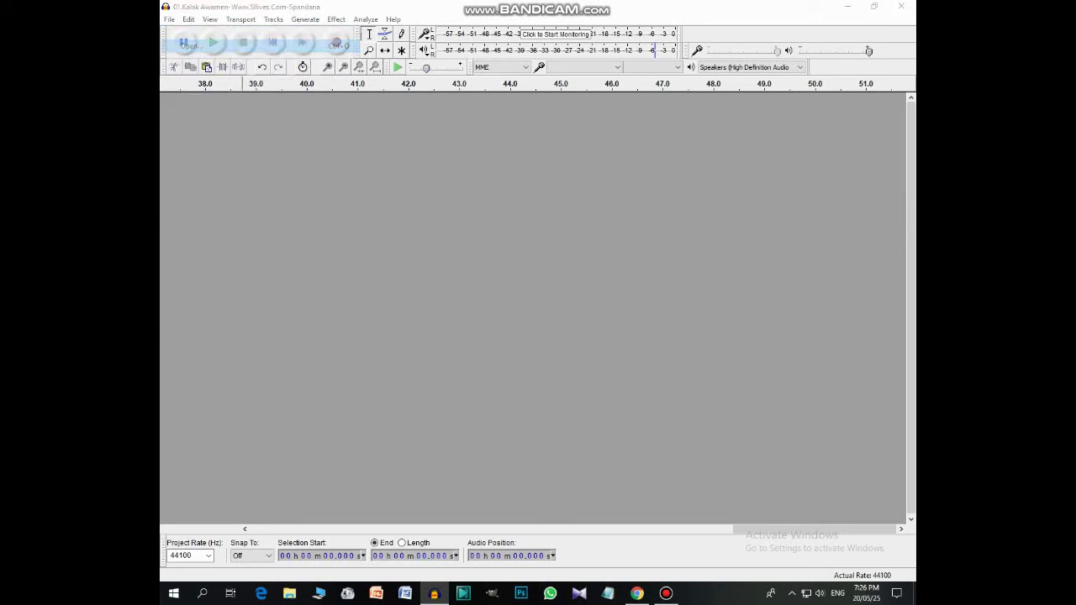
pyautogui.click(194, 129)
pyautogui.click(194, 164)
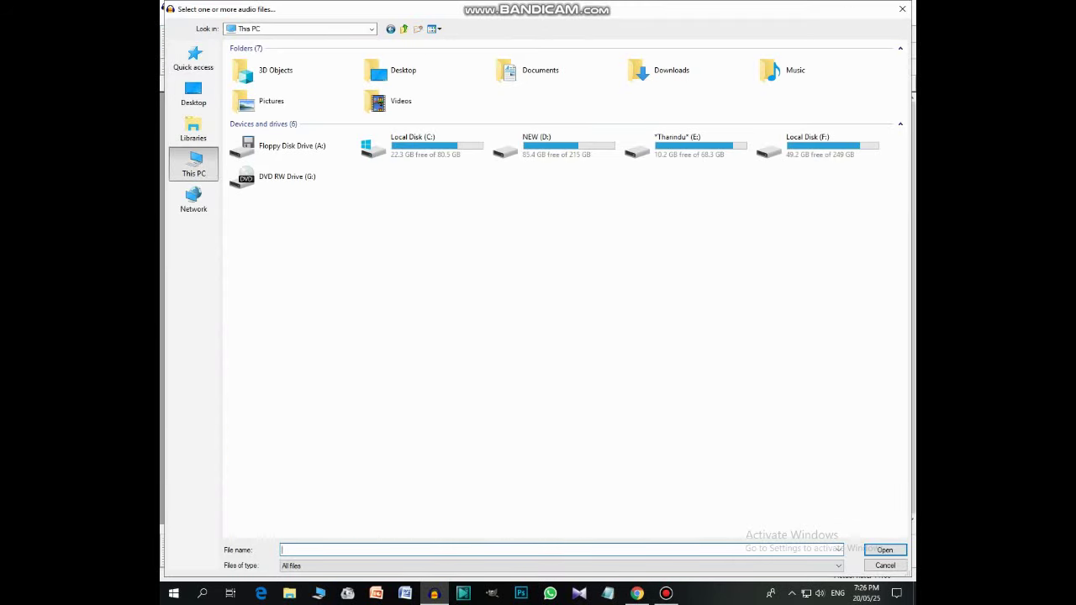
pyautogui.click(503, 80)
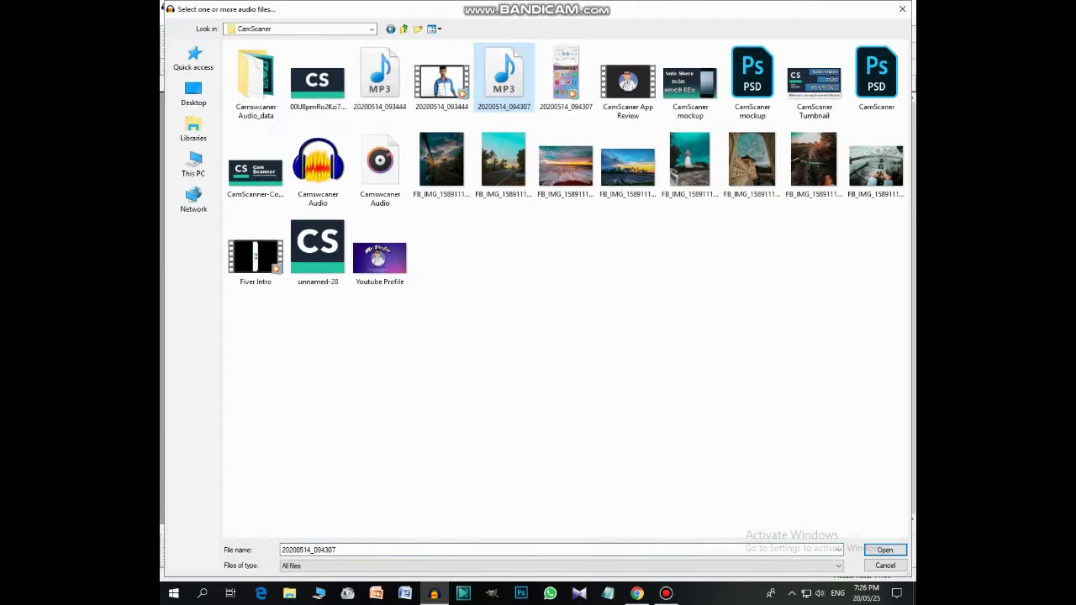
pyautogui.click(885, 550)
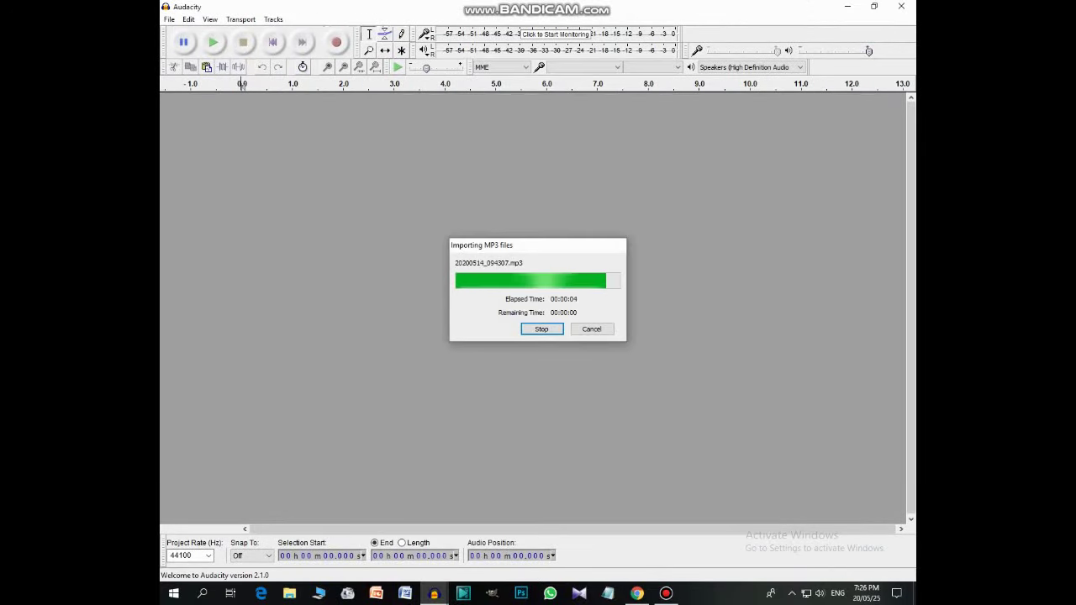
# - Play the opened voice recording from the start, and continue listening from about 5.615 s
pyautogui.click(213, 42)
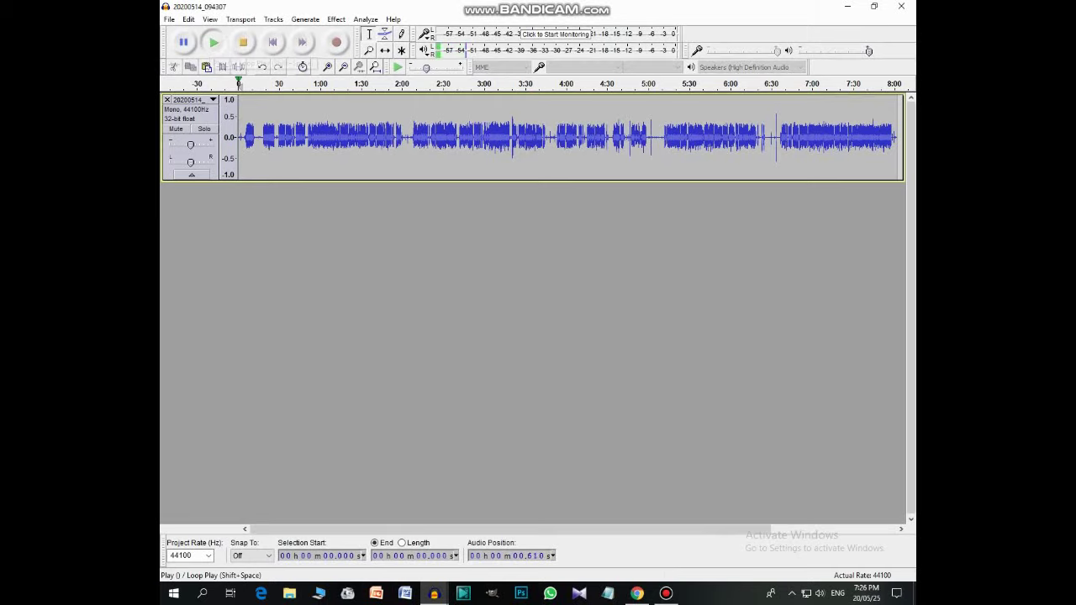
pyautogui.click(327, 66)
pyautogui.click(327, 67)
pyautogui.click(327, 67)
pyautogui.click(327, 67)
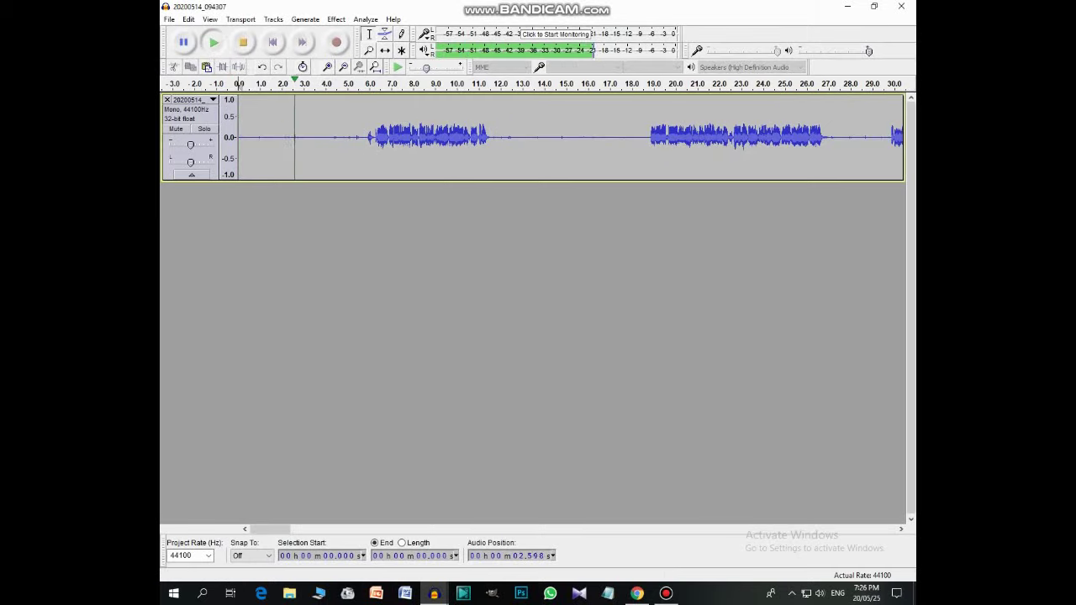
pyautogui.click(361, 137)
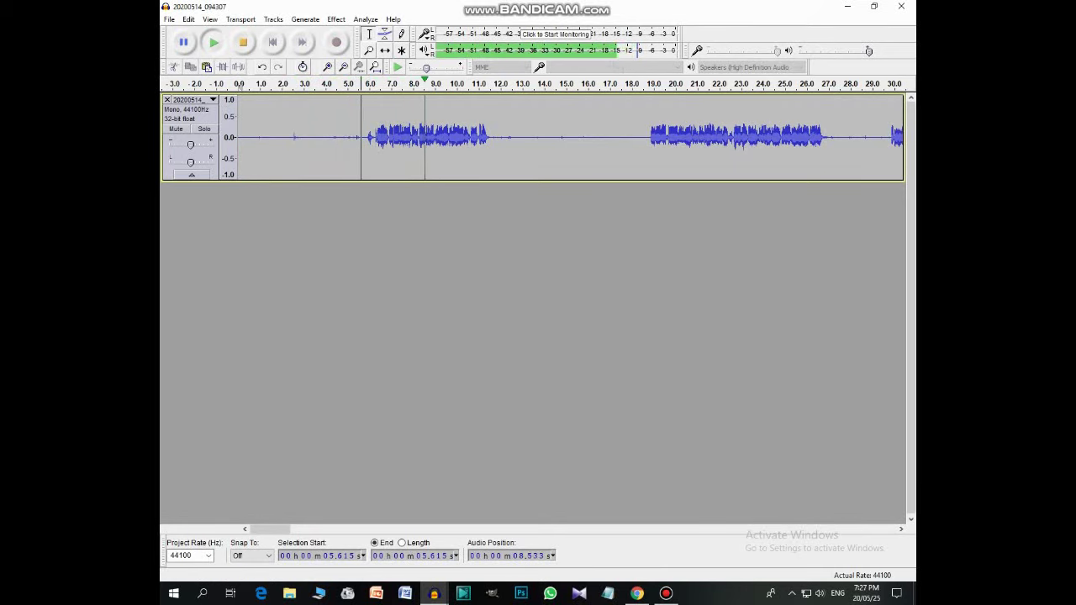
# - Stop playback and delete the opening silence from 0 to about 6.209 s
pyautogui.press('space')
pyautogui.moveTo(374, 139); pyautogui.dragTo(239, 139)
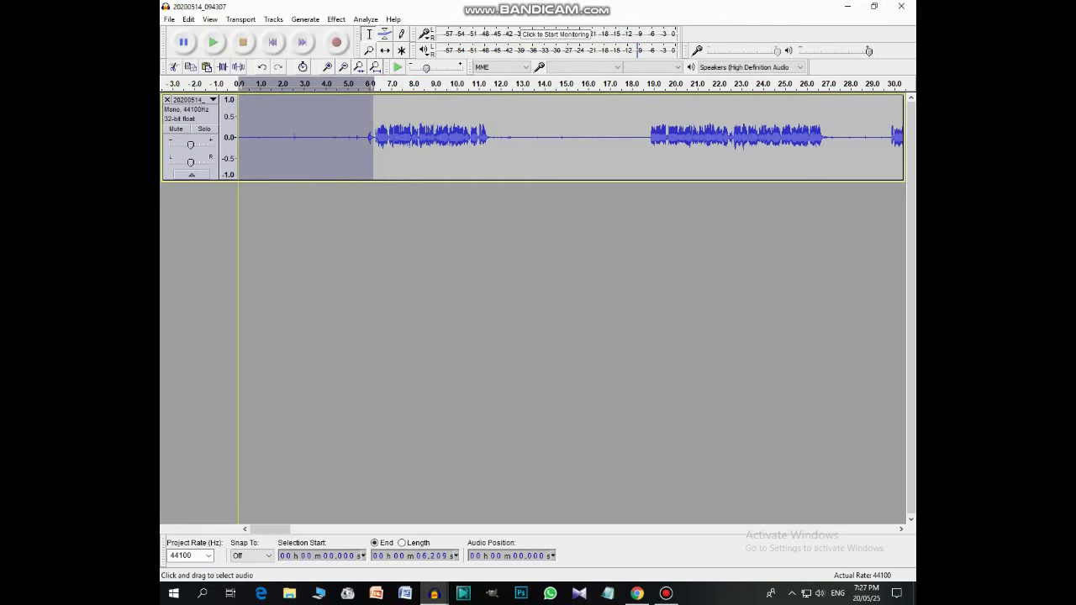
pyautogui.press('Delete')
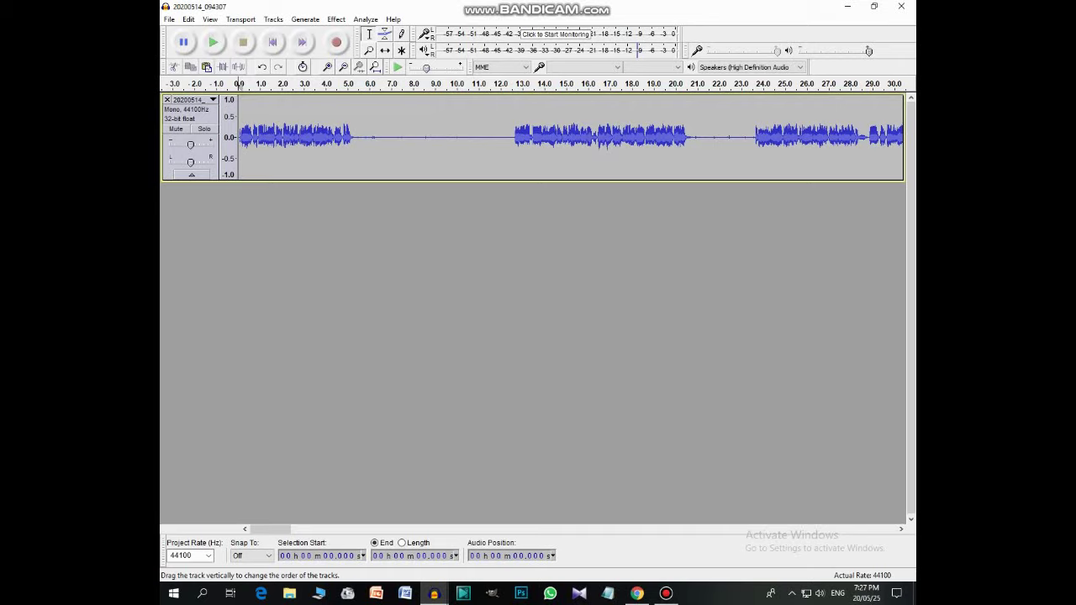
# - Apply the Bass and Treble effect to the entire voice track
pyautogui.hotkey('ctrl', 'a')
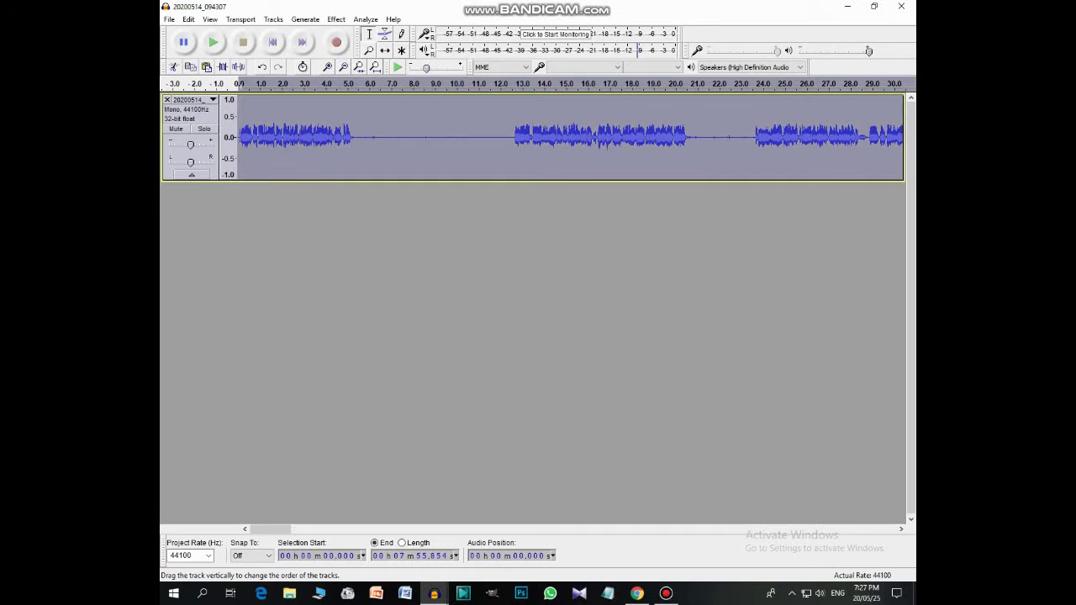
pyautogui.click(335, 18)
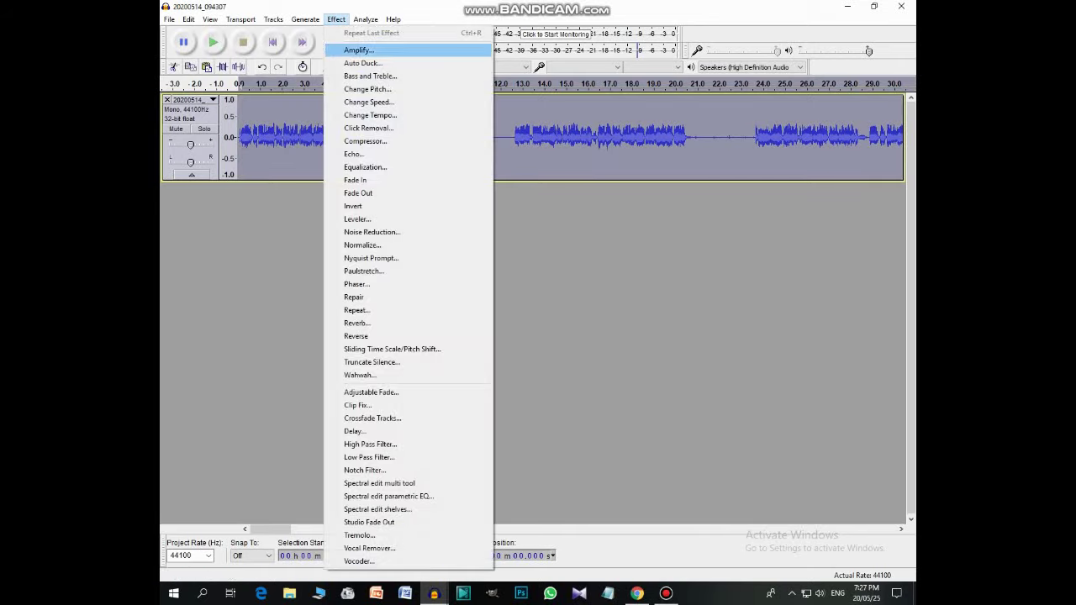
pyautogui.click(370, 76)
pyautogui.press('Return')
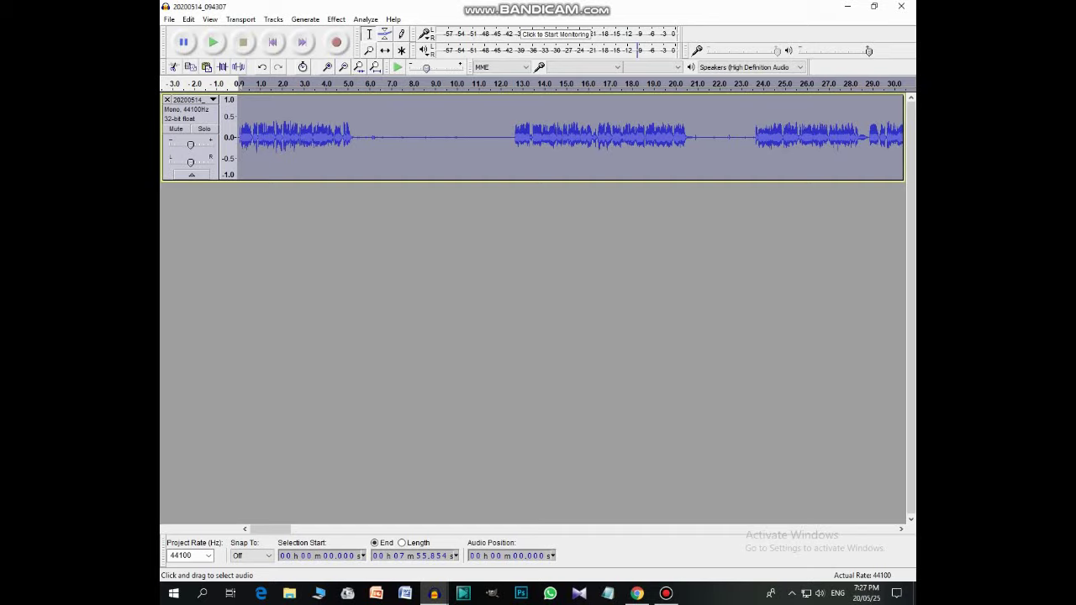
# - Play the bass and treble adjusted recording from the beginning, and stop playback
pyautogui.click(214, 42)
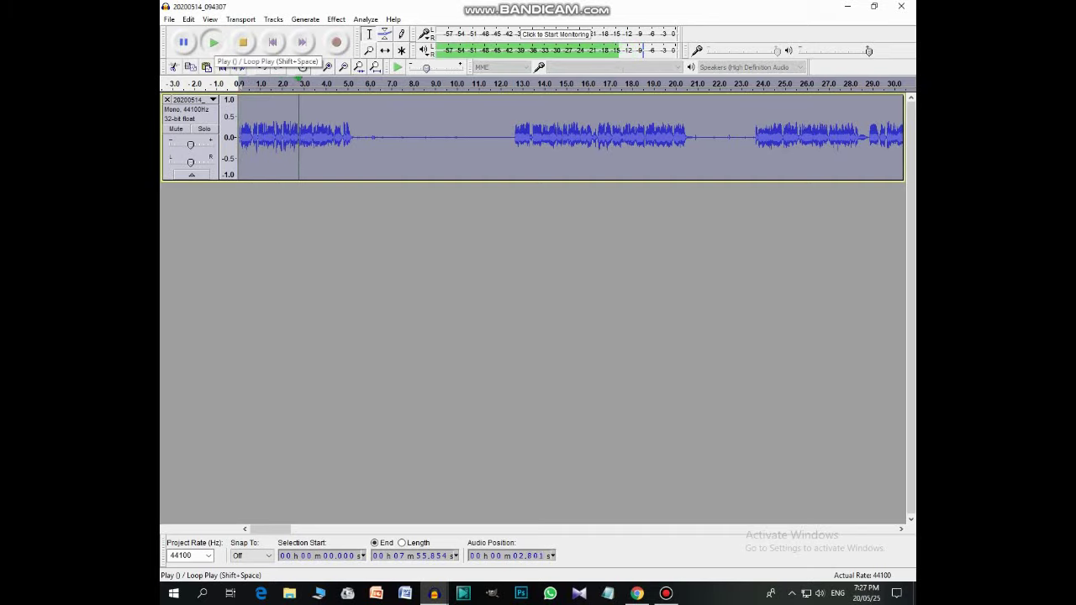
pyautogui.click(213, 42)
pyautogui.click(214, 42)
pyautogui.click(243, 42)
# - Apply Reverb to the entire voice track and play the opening to hear the result
pyautogui.click(336, 19)
pyautogui.click(357, 323)
pyautogui.click(573, 412)
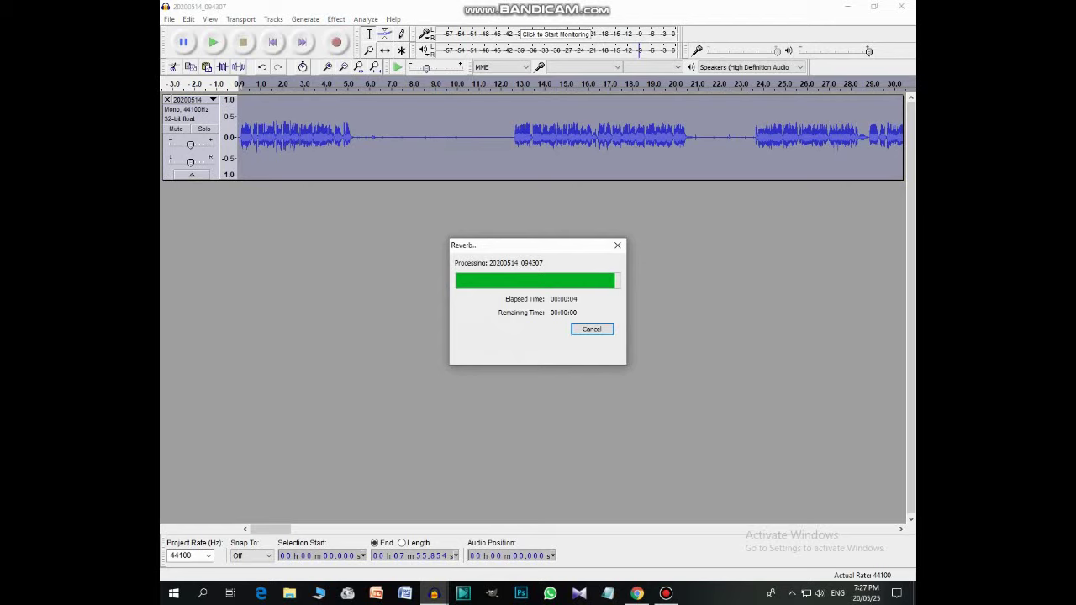
pyautogui.click(213, 42)
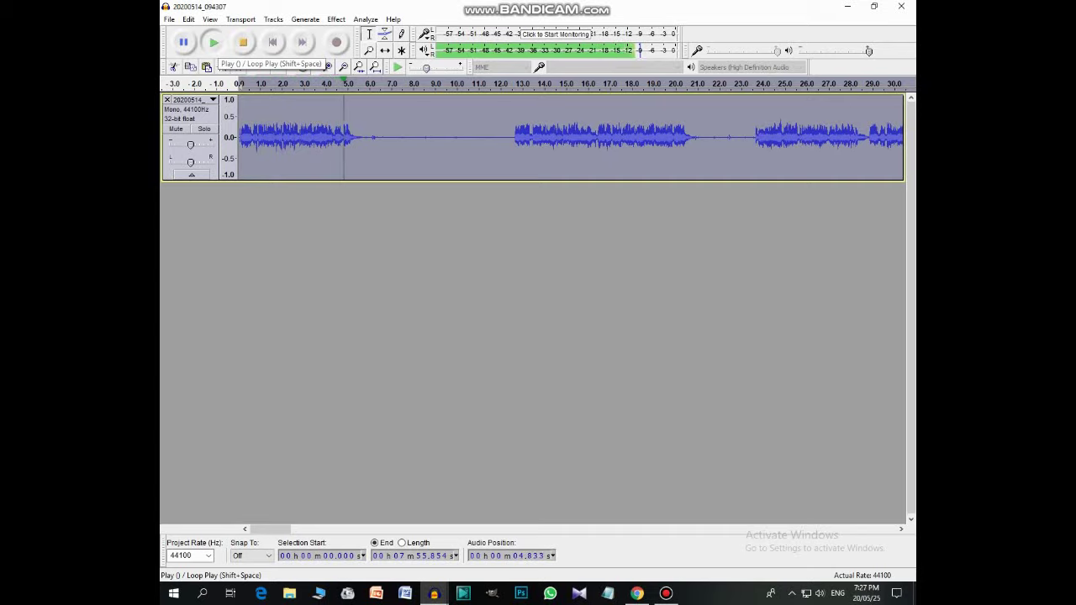
pyautogui.press('space')
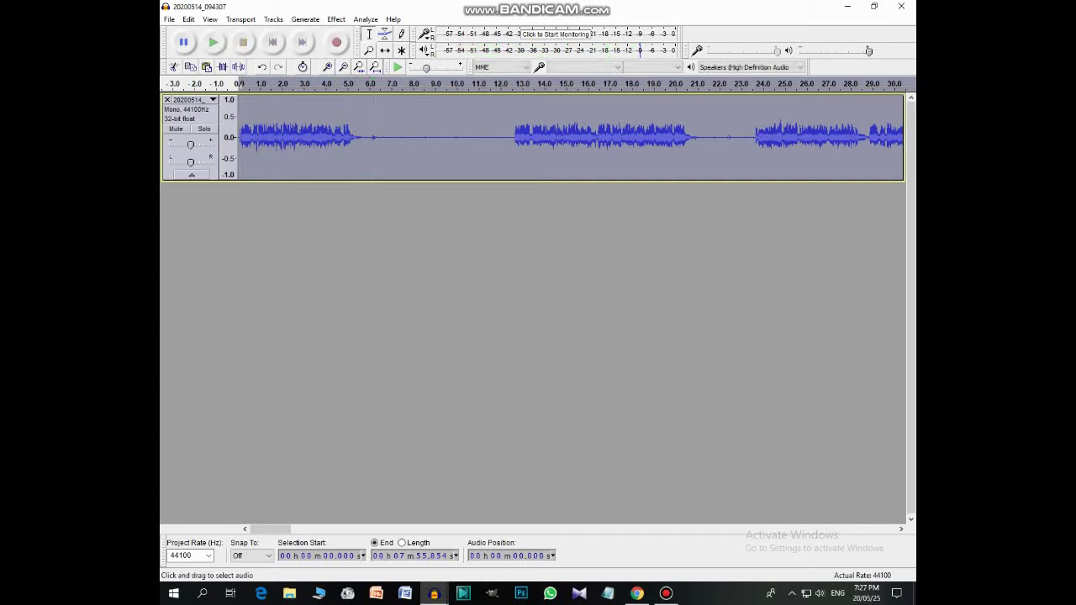
# - Delete the silent gap from about 5.669 s to 12.5 s, and reverse the audio from the start to about 5.858 s
pyautogui.moveTo(512, 134); pyautogui.dragTo(361, 134)
pyautogui.press('Delete')
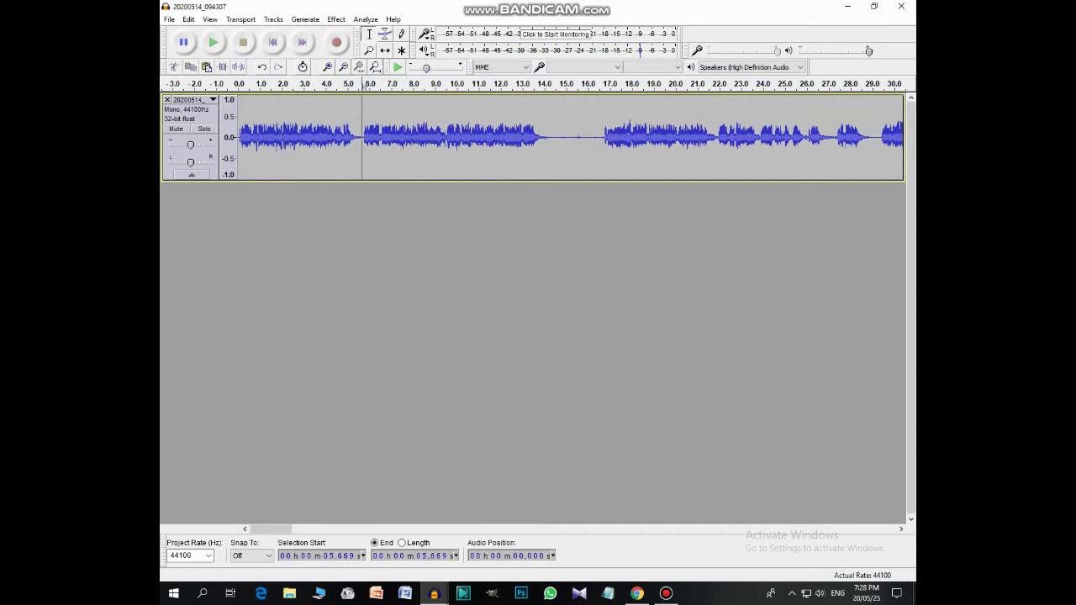
pyautogui.click(335, 18)
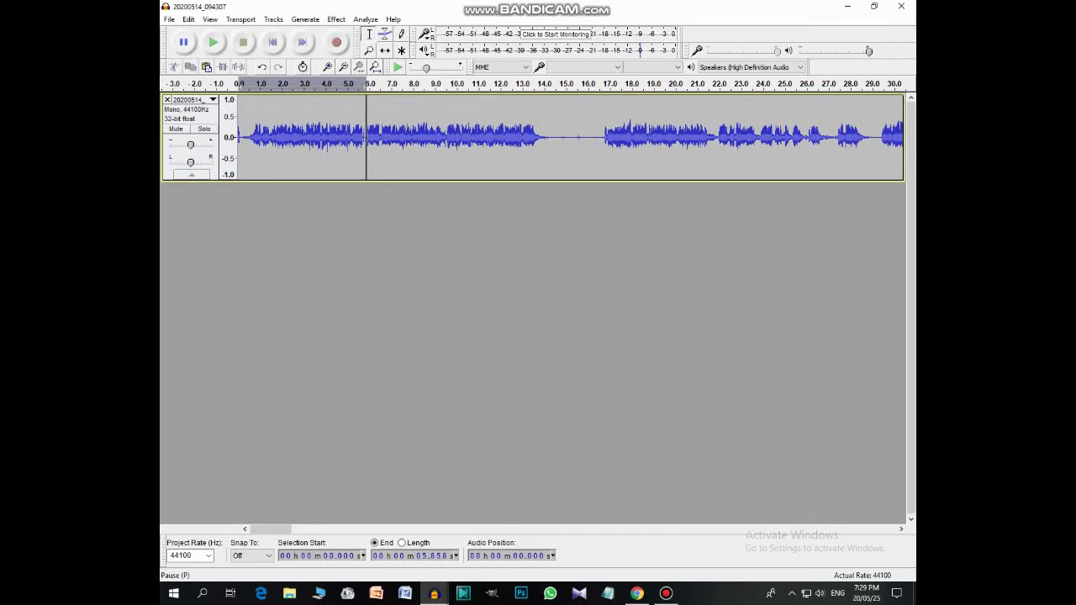
# - Export the project audio as a WAV (Microsoft) signed 16 bit PCM file named hghghg in the 1st song folder
pyautogui.click(169, 18)
pyautogui.click(514, 137)
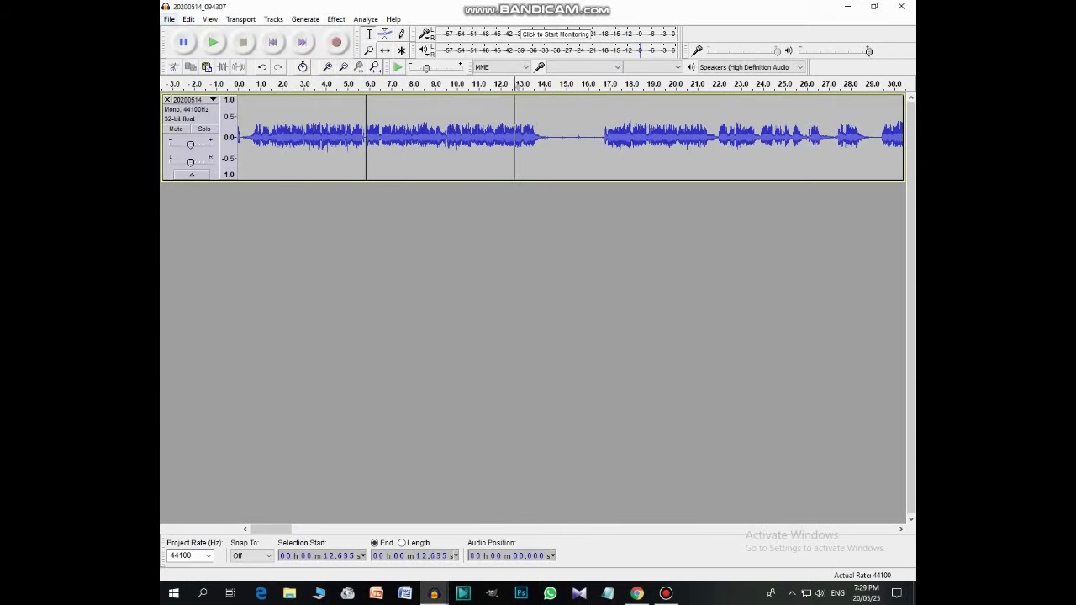
pyautogui.click(169, 19)
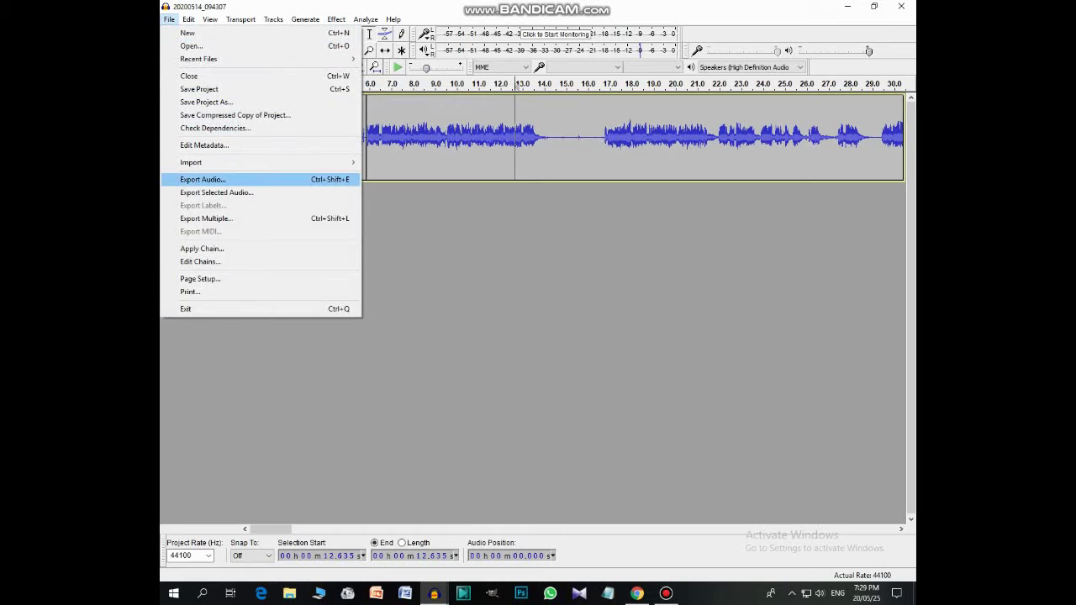
pyautogui.click(202, 179)
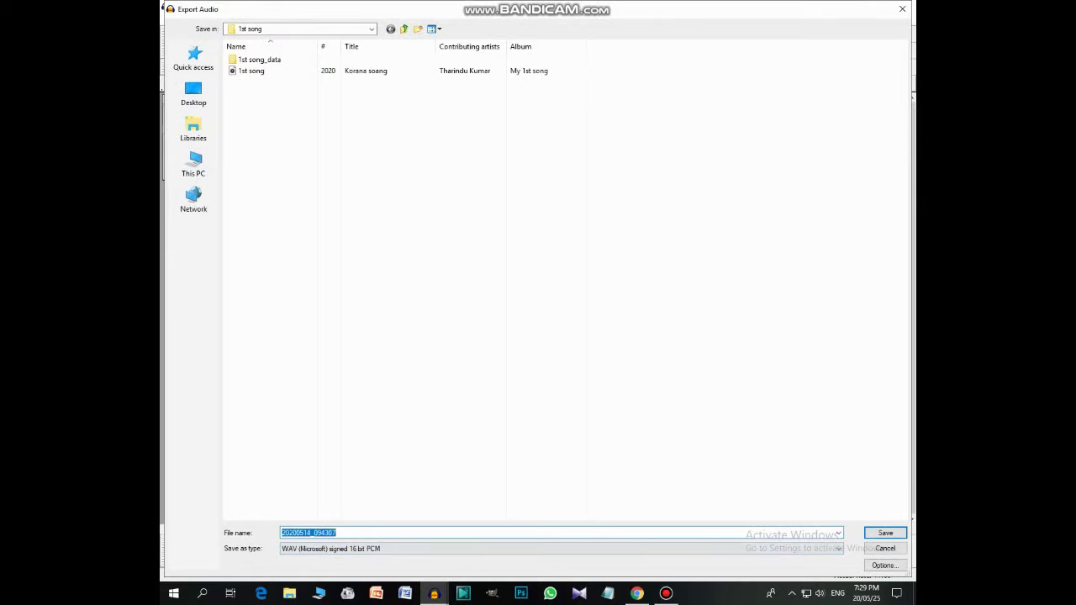
pyautogui.write('hghghg')
pyautogui.press('Tab')
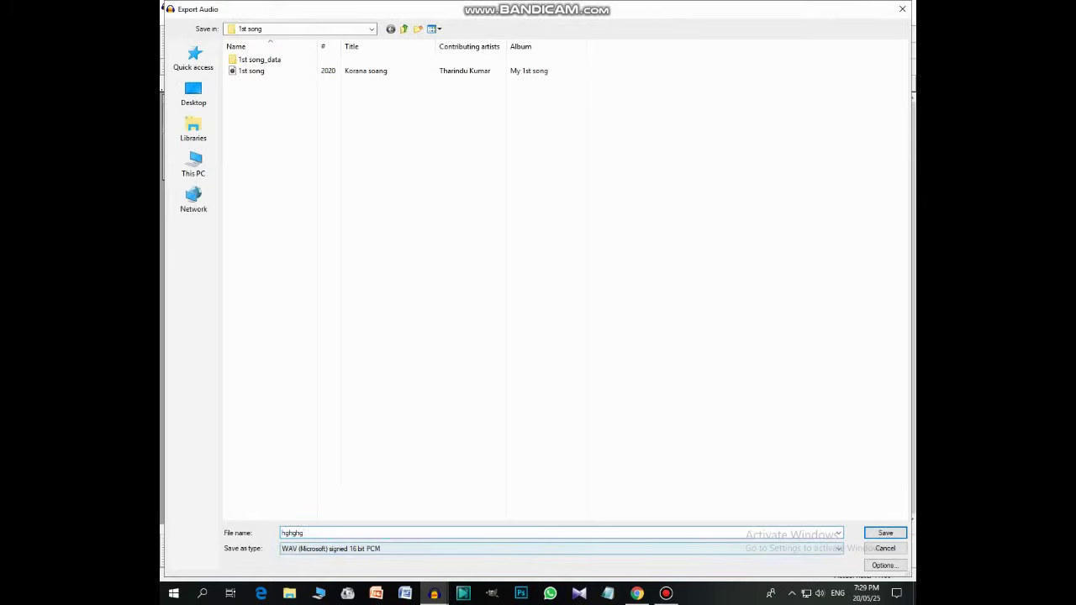
pyautogui.press('Return')
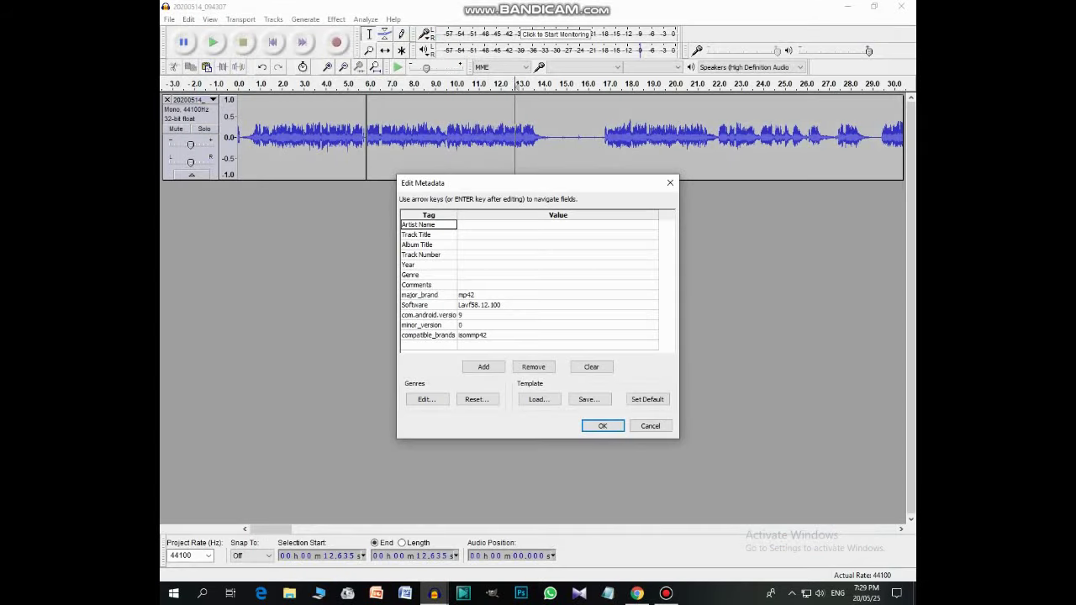
# - Clear all metadata tags and start the WAV export
pyautogui.click(558, 224)
pyautogui.press('Down')
pyautogui.press('Down')
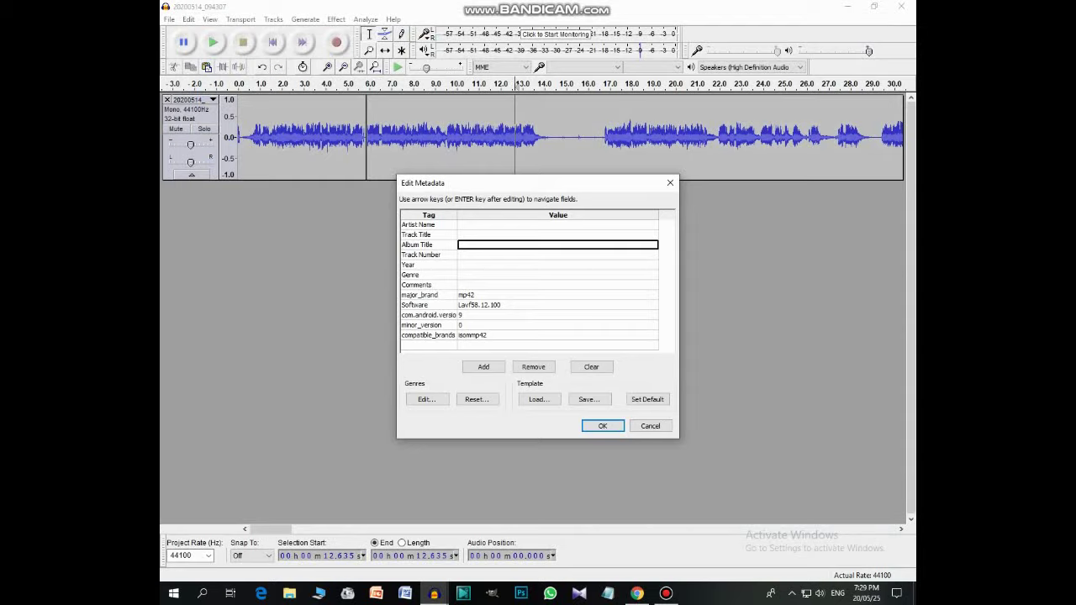
pyautogui.click(592, 367)
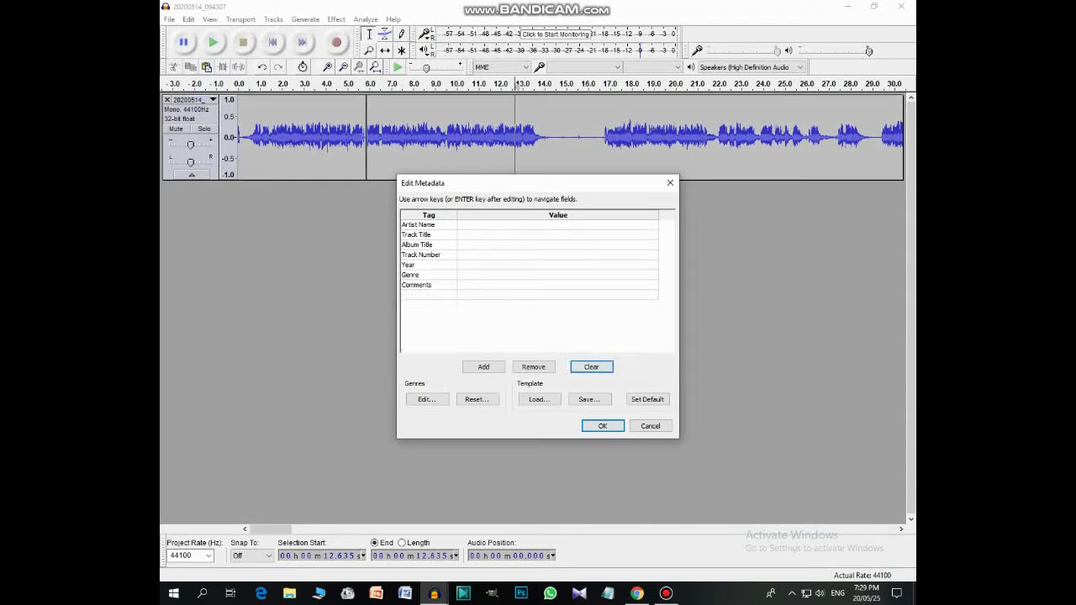
pyautogui.press('Return')
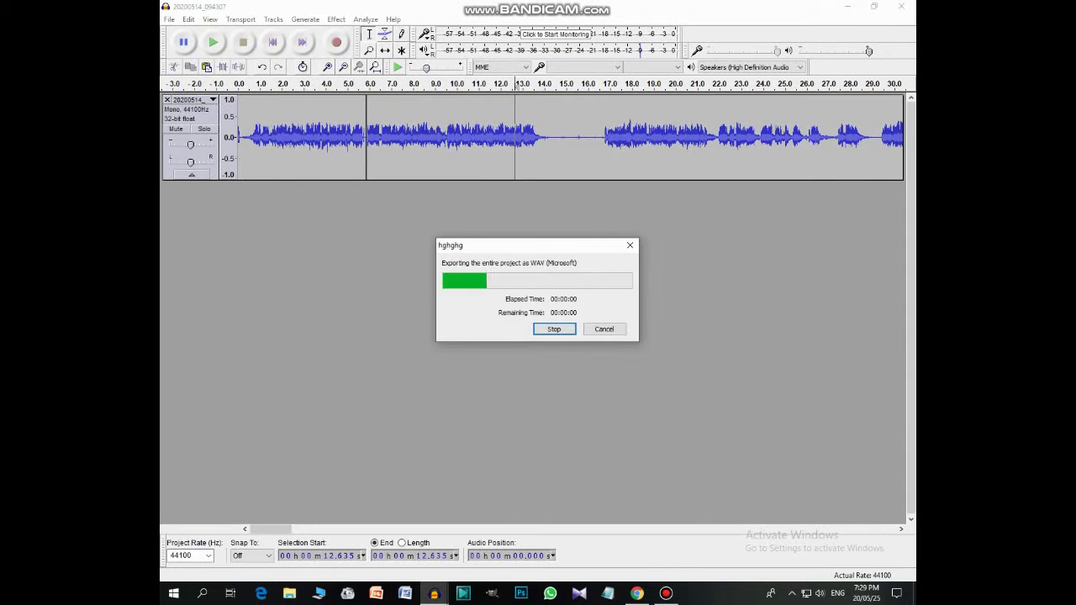